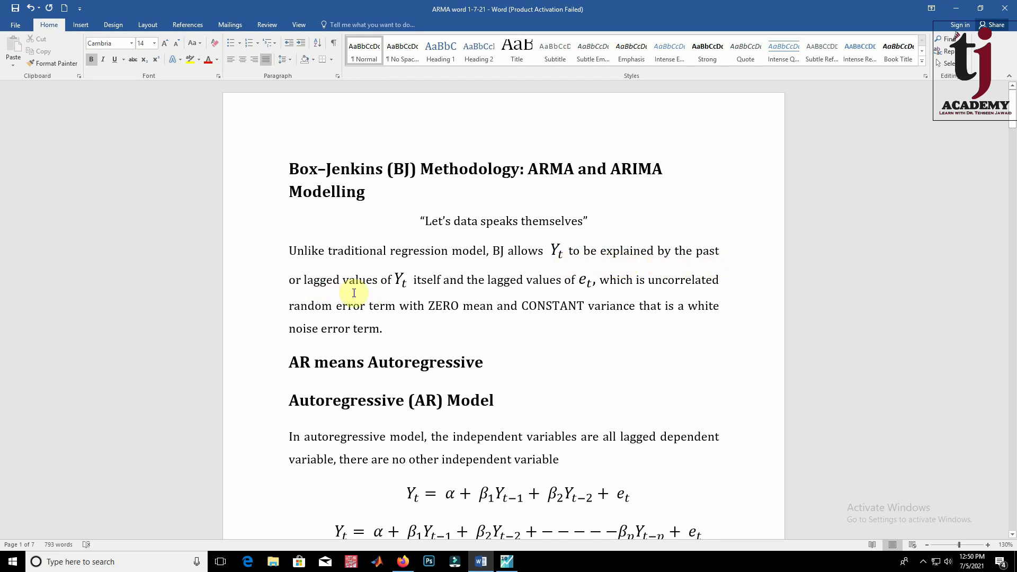
# Read the Box–Jenkins methodology introduction on explaining Yt through its lagged values and the lagged error term
pyautogui.click(402, 287)
pyautogui.click(426, 287)
pyautogui.click(588, 295)
pyautogui.click(595, 292)
pyautogui.scroll(-1, 618, 381)
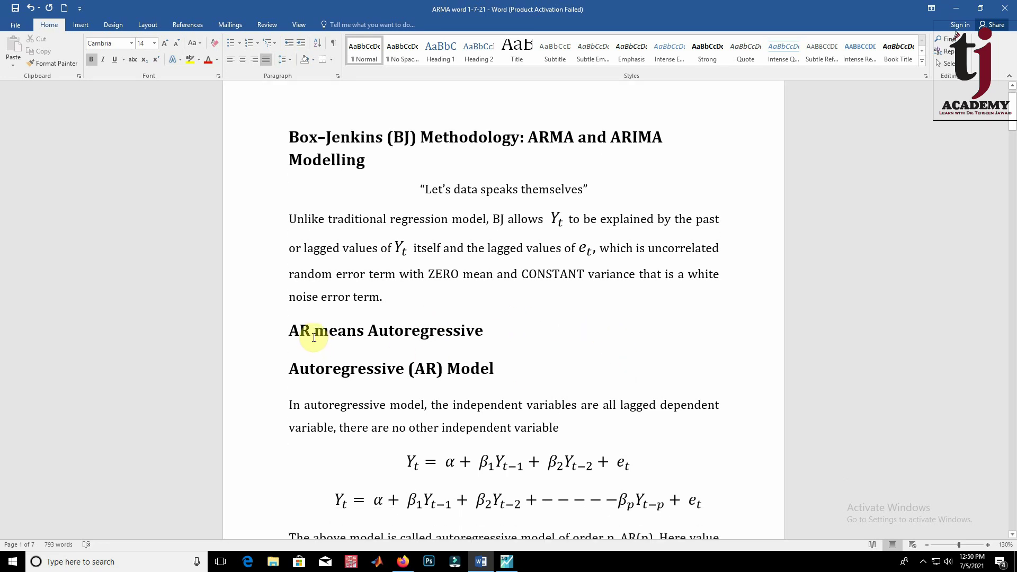
pyautogui.scroll(-1, 315, 337)
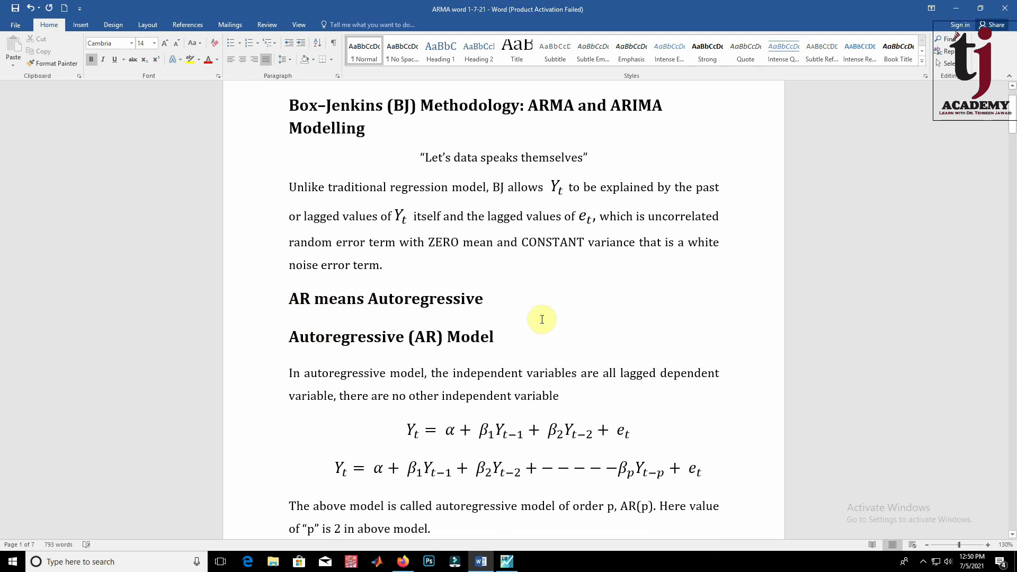
pyautogui.scroll(-2, 542, 320)
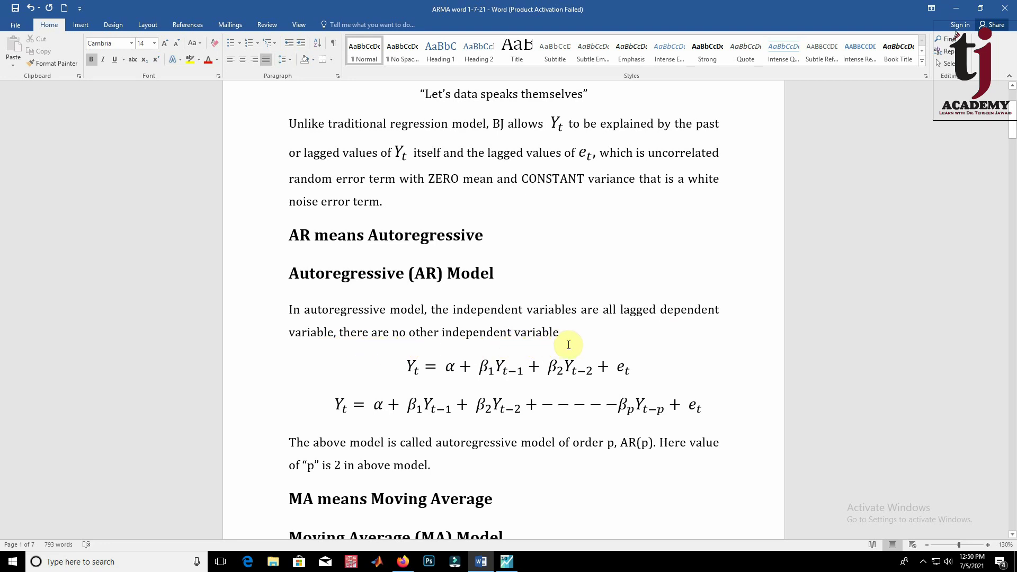
# Examine the autoregressive model equations, highlighting Yt, its lagged terms up to Yt−p, and the full two-lag equation
pyautogui.doubleClick(412, 369)
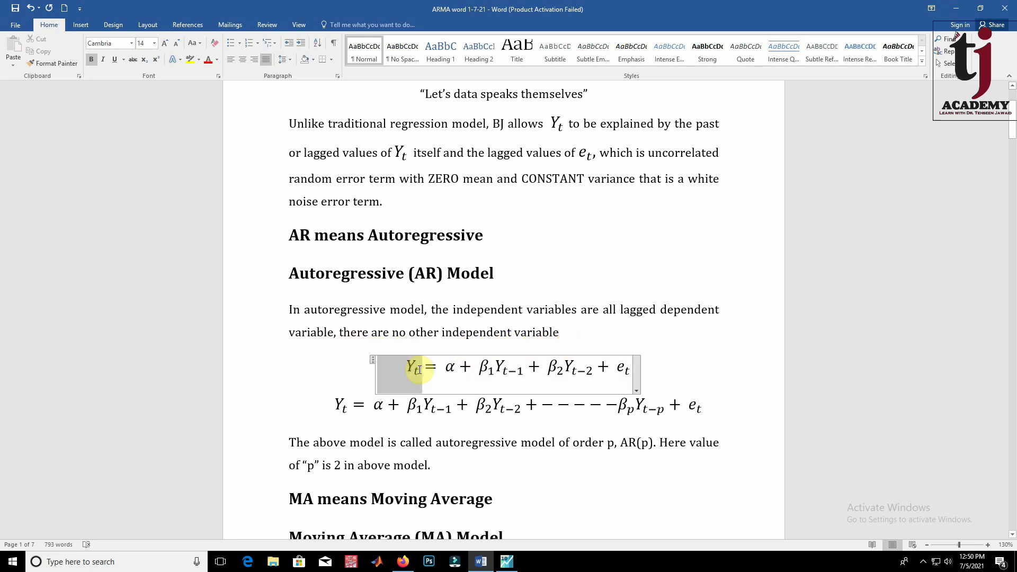
pyautogui.doubleClick(498, 367)
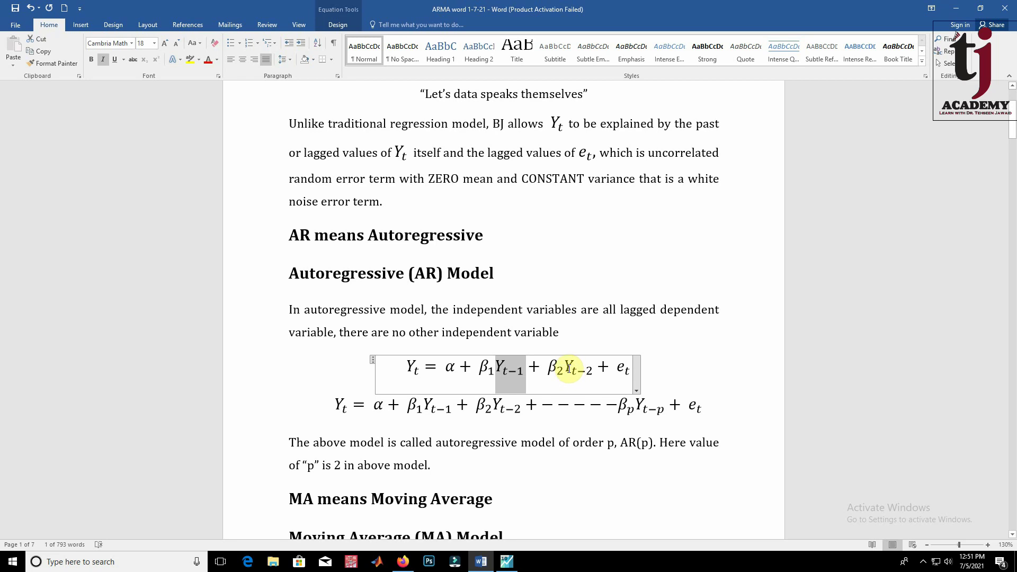
pyautogui.click(406, 370)
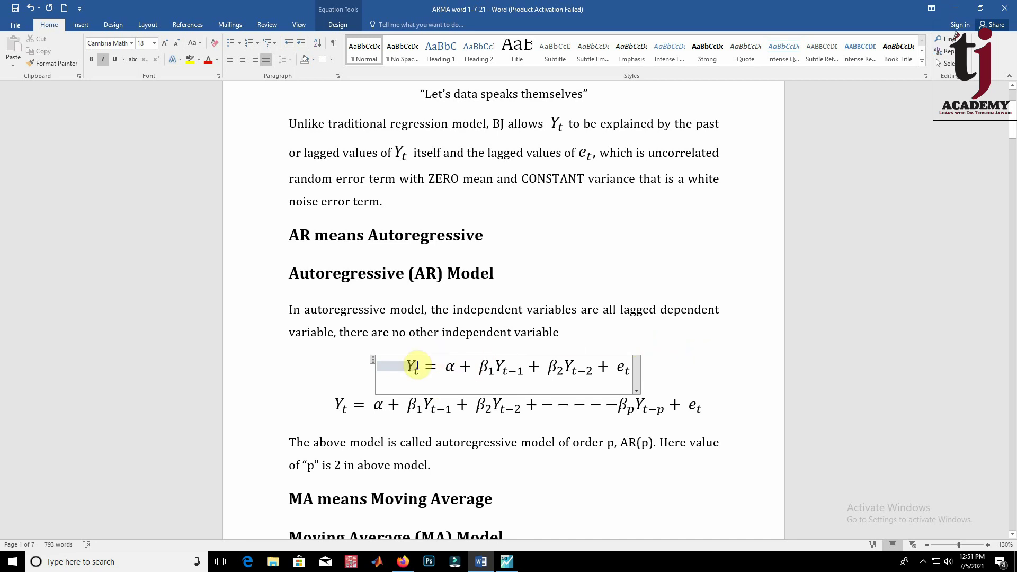
pyautogui.scroll(-1, 744, 388)
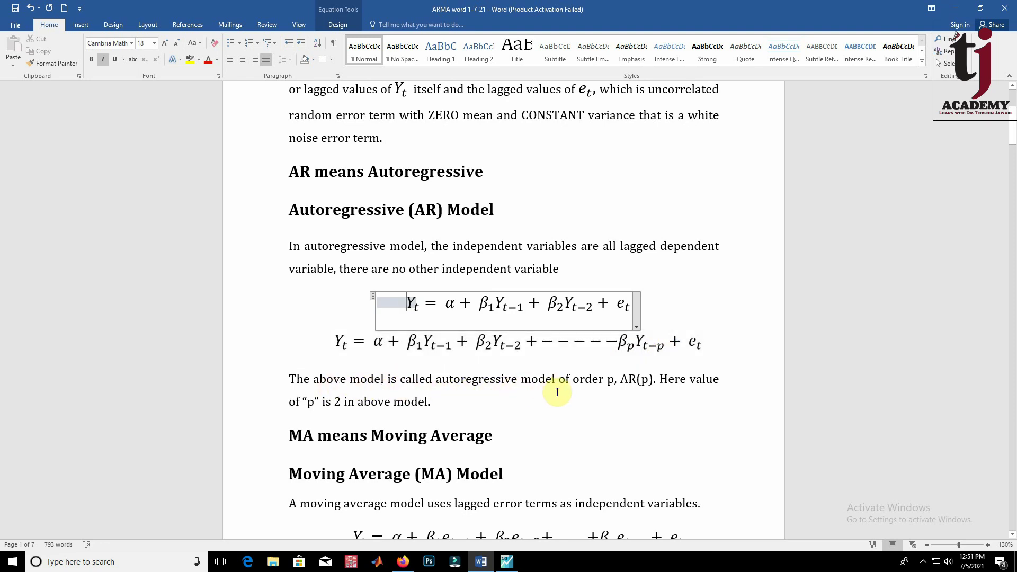
pyautogui.doubleClick(659, 345)
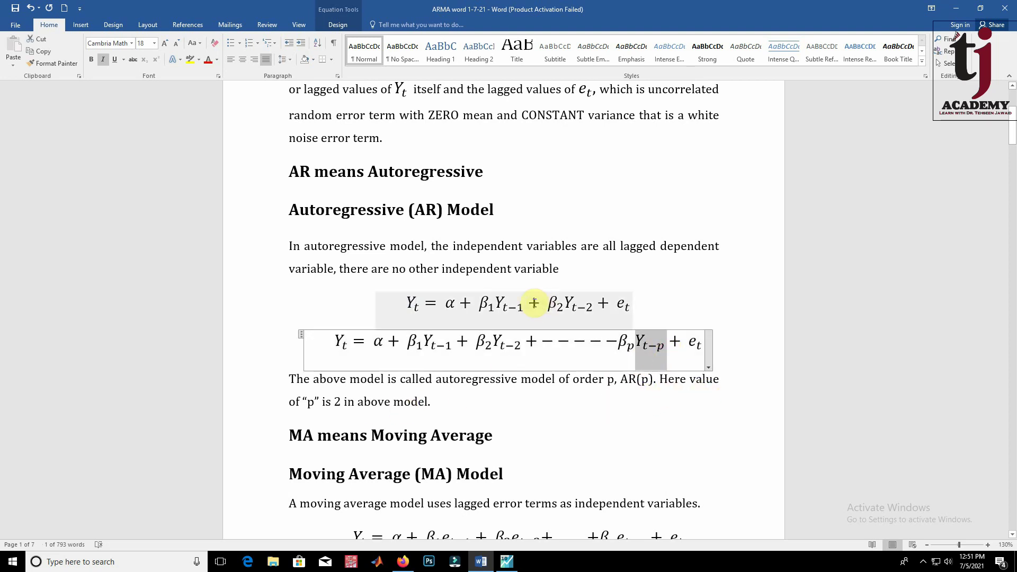
pyautogui.moveTo(408, 302); pyautogui.dragTo(633, 307)
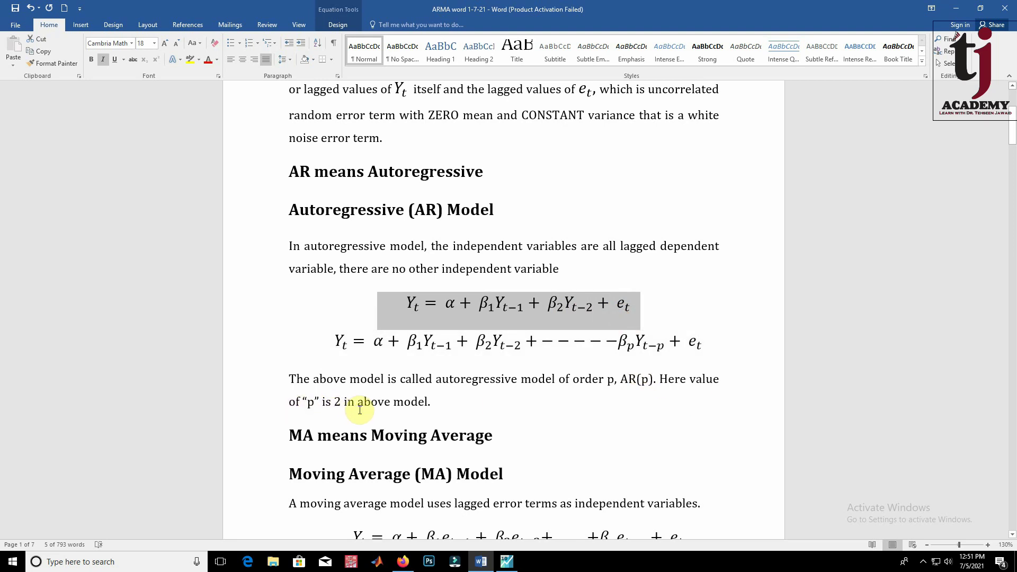
pyautogui.click(587, 309)
pyautogui.hotkey('shift', 'Left')
pyautogui.hotkey('shift', 'Left')
pyautogui.hotkey('shift', 'Left')
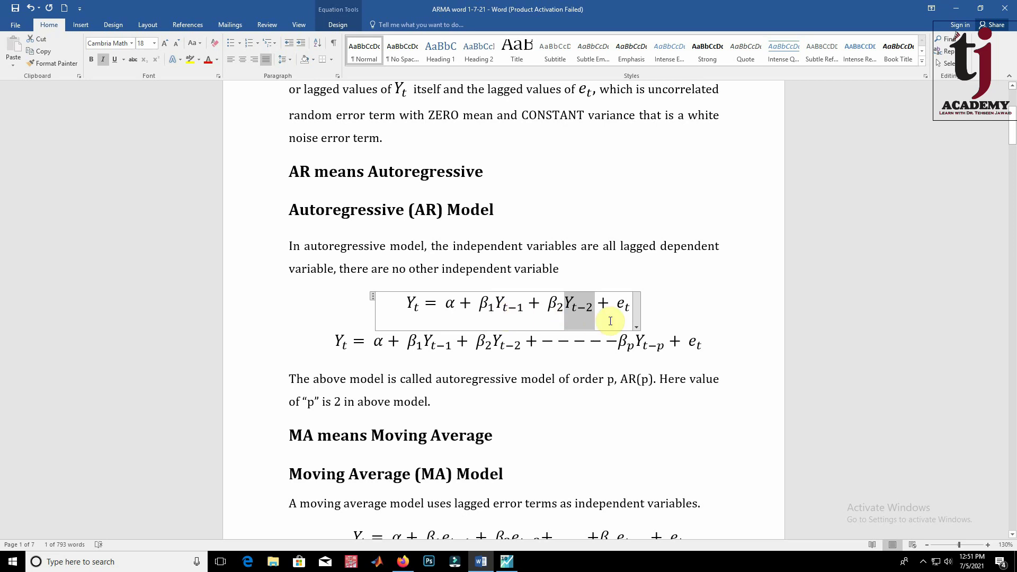
# Examine the moving average model equation, highlighting the dependent variable, the lagged error terms and the current error term
pyautogui.scroll(-5, 609, 412)
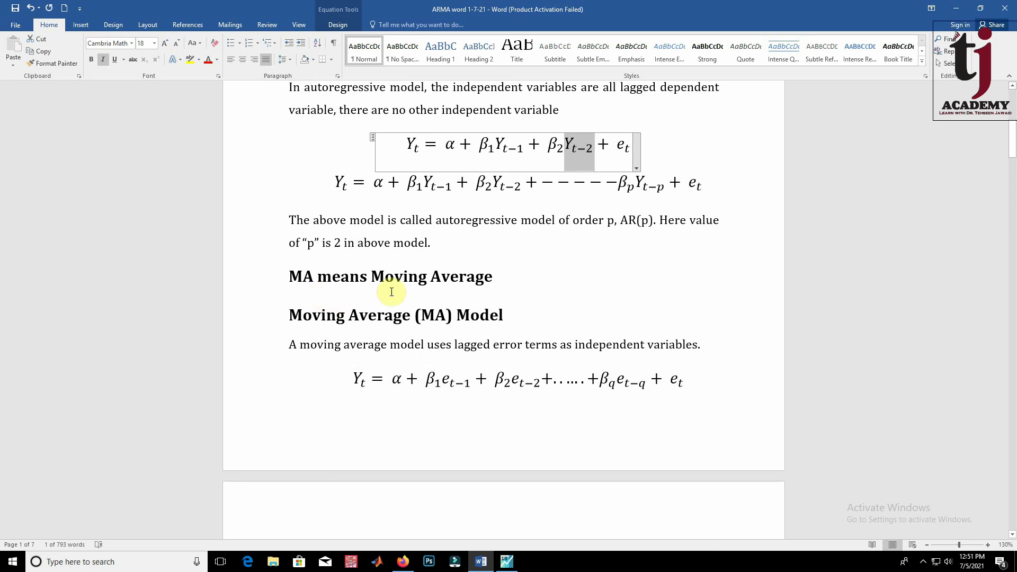
pyautogui.scroll(-3, 525, 287)
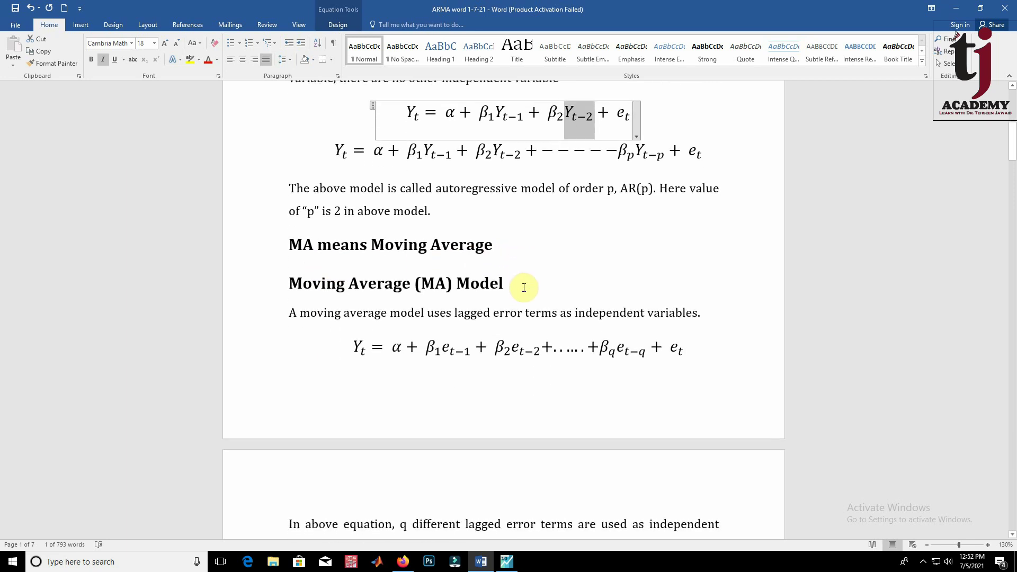
pyautogui.scroll(-1, 324, 281)
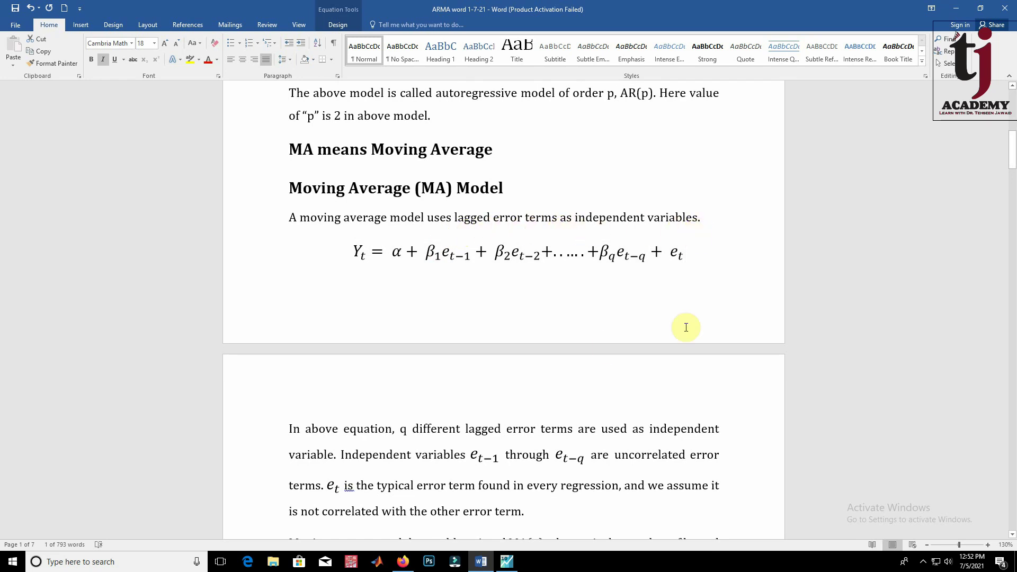
pyautogui.click(354, 253)
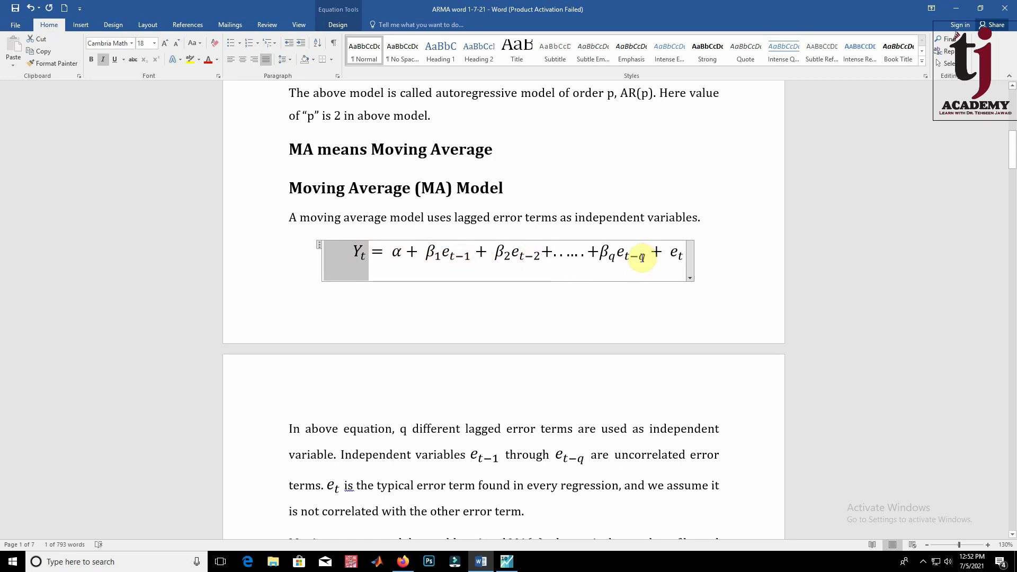
pyautogui.scroll(-3, 583, 306)
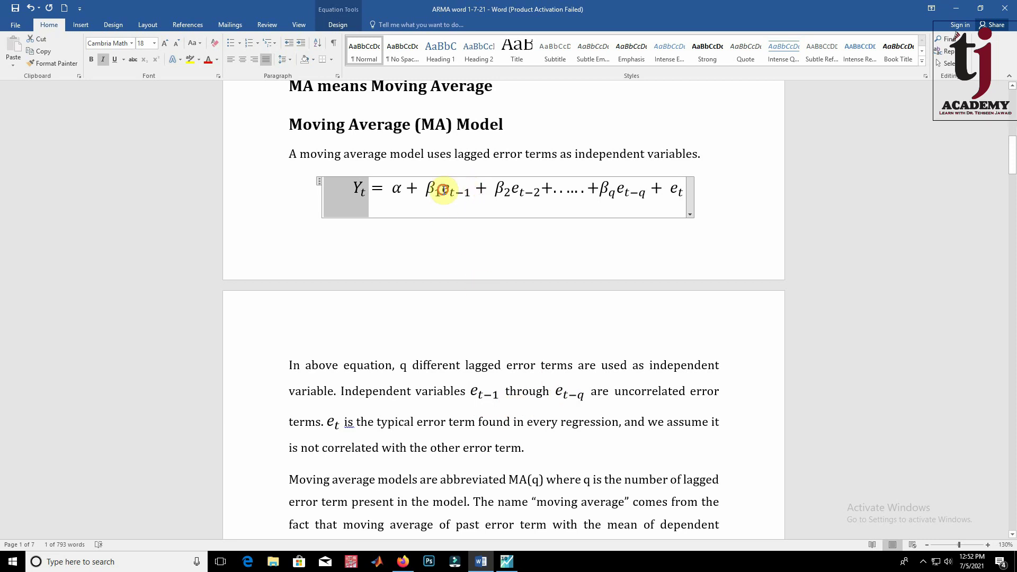
pyautogui.click(456, 192)
pyautogui.click(639, 192)
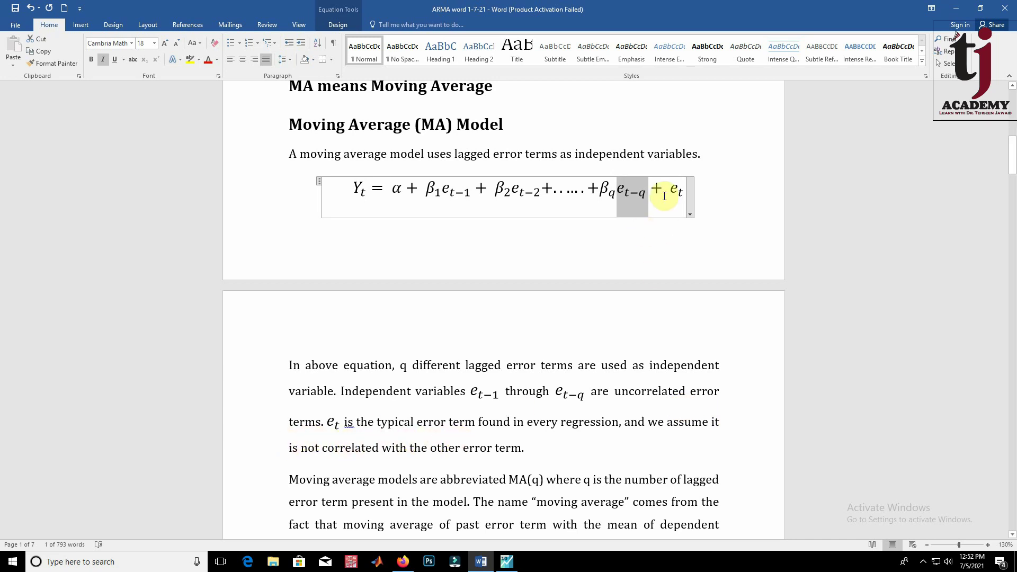
pyautogui.click(679, 190)
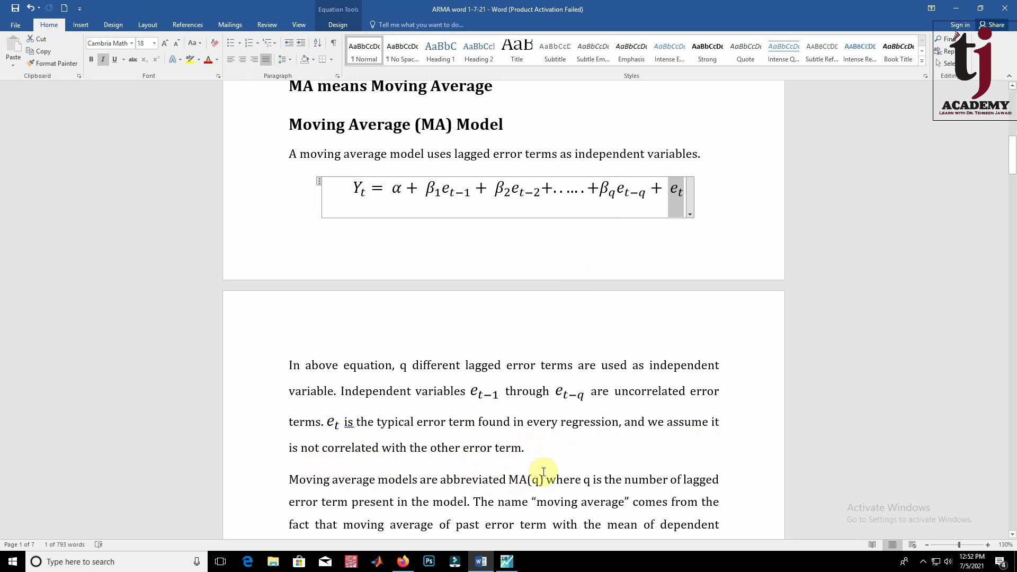
# Review the MA(q) explanation against its equation, highlighting the β1 and β2 error terms, α and Yt
pyautogui.scroll(-3, 574, 443)
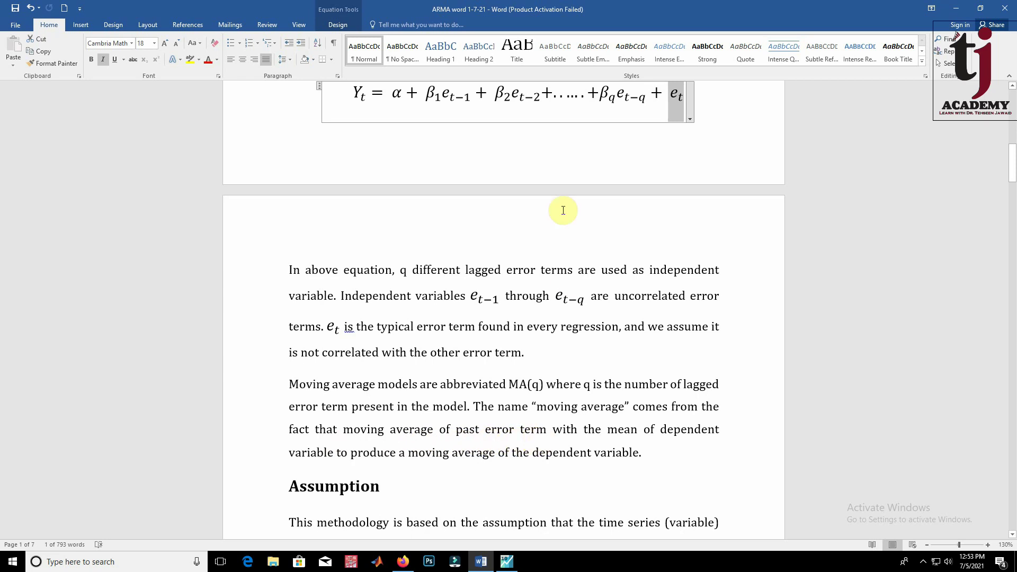
pyautogui.click(450, 96)
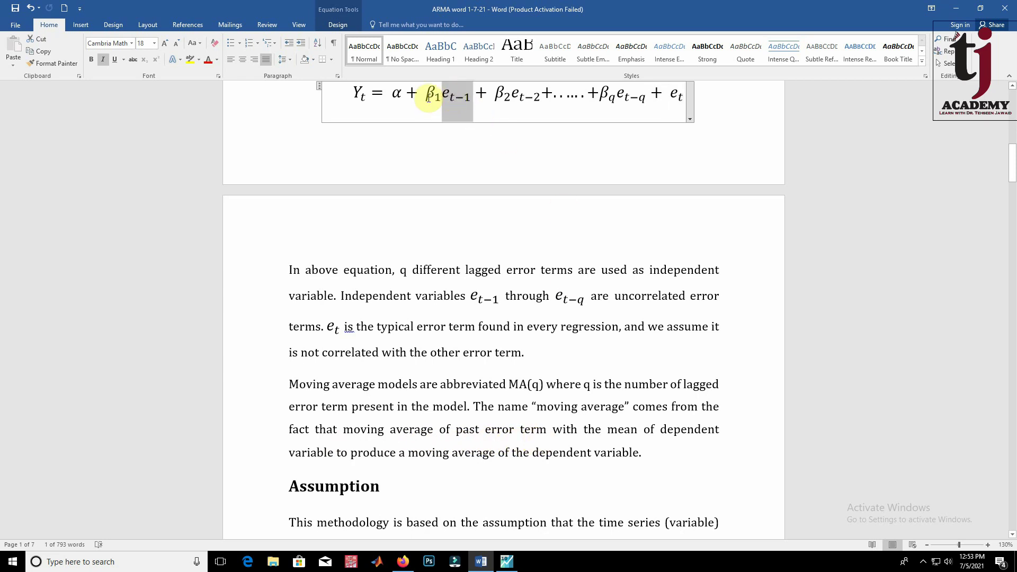
pyautogui.moveTo(427, 97); pyautogui.dragTo(425, 97)
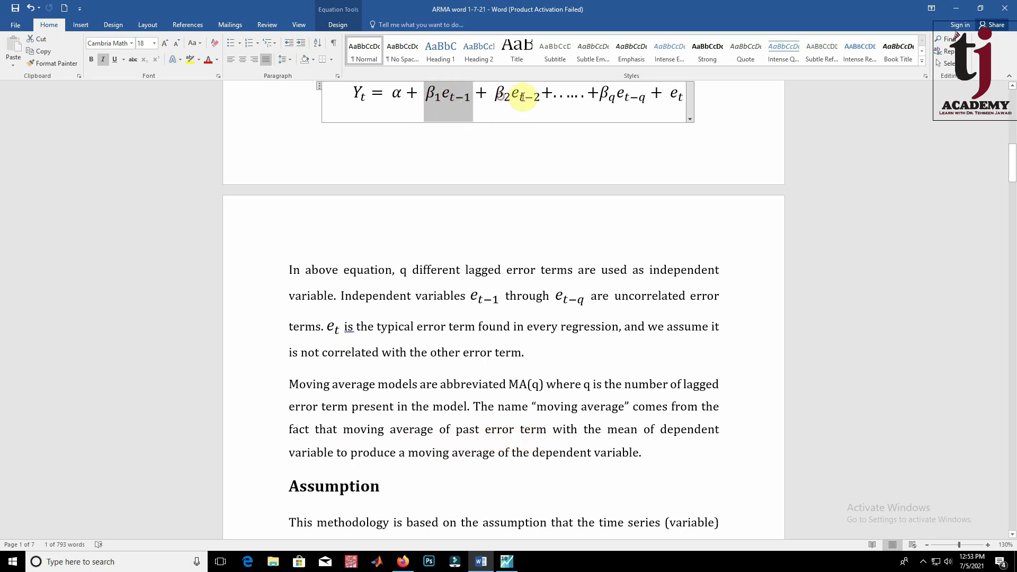
pyautogui.click(502, 96)
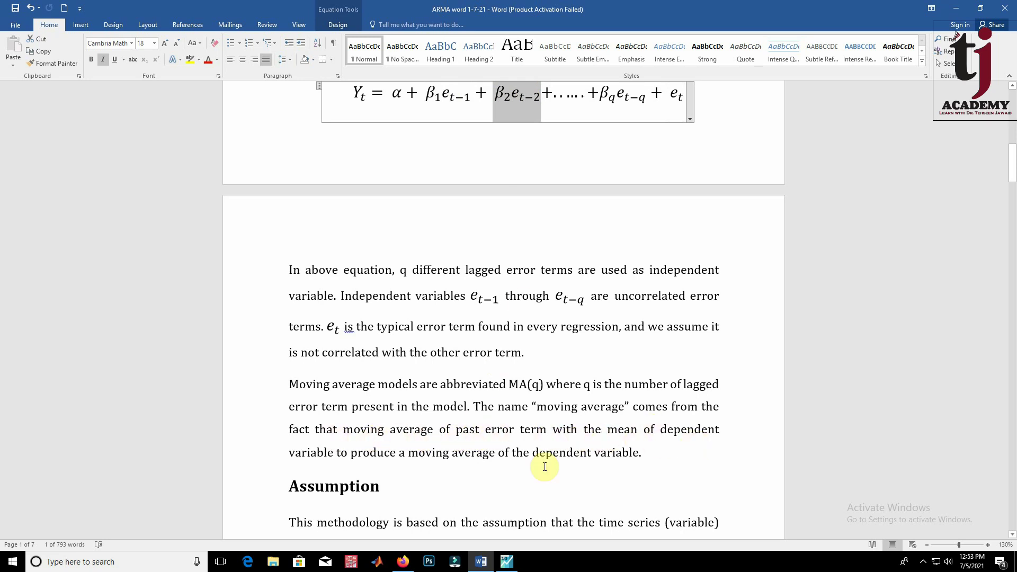
pyautogui.click(395, 96)
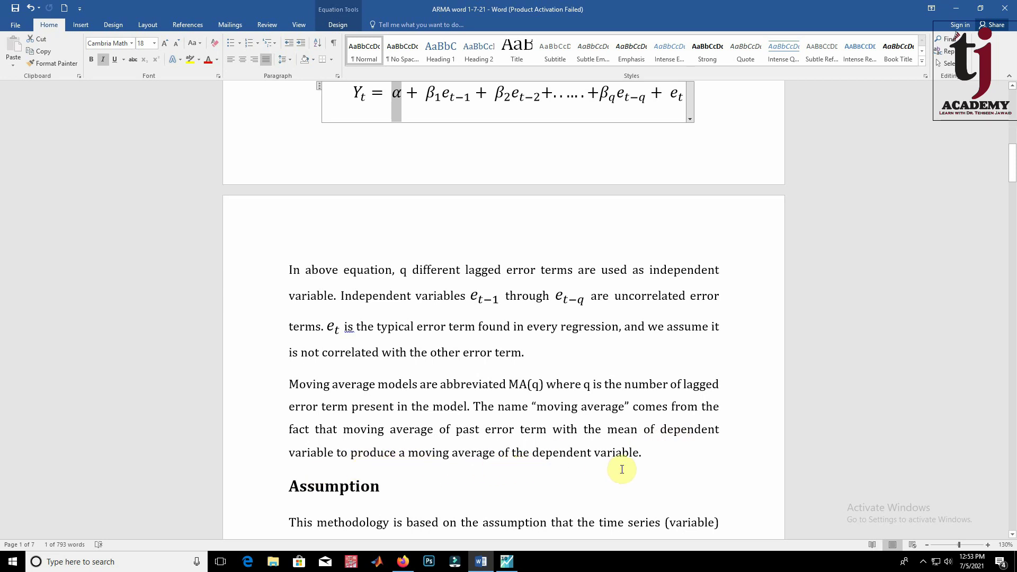
pyautogui.click(349, 93)
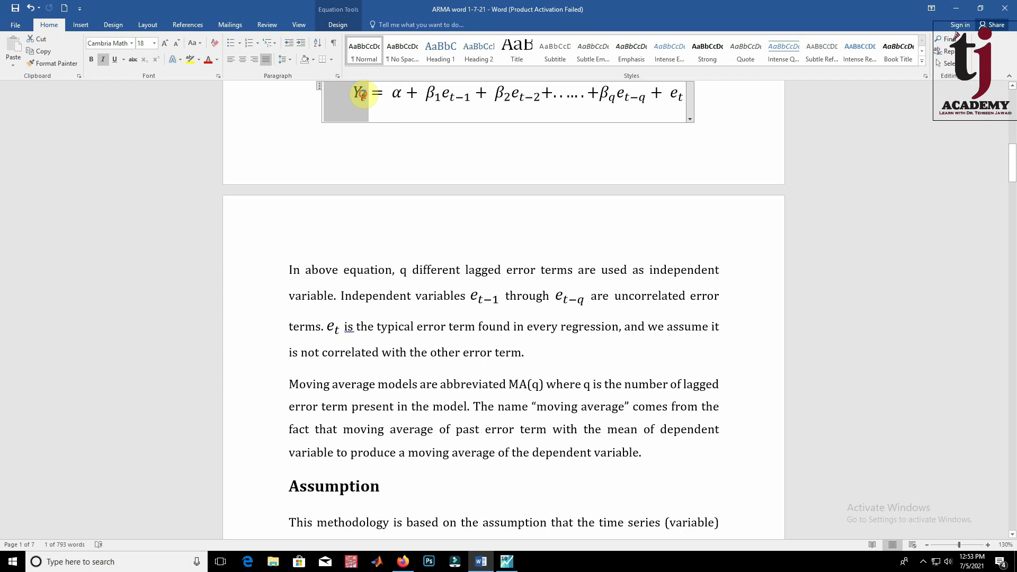
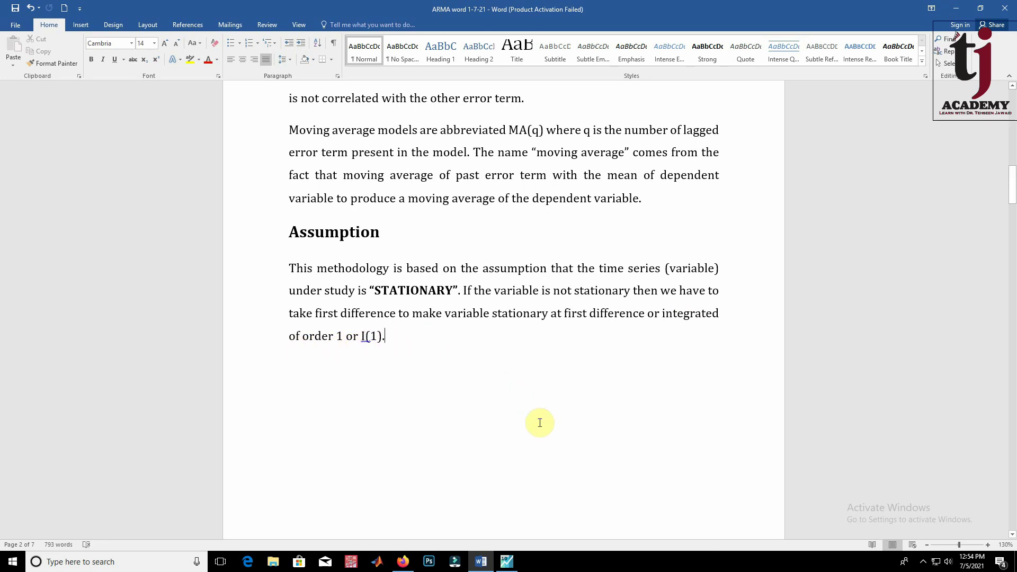
# Switch to EViews and write the note "We have taken US CPI data from 1971 to 2019" in the command window
pyautogui.click(510, 562)
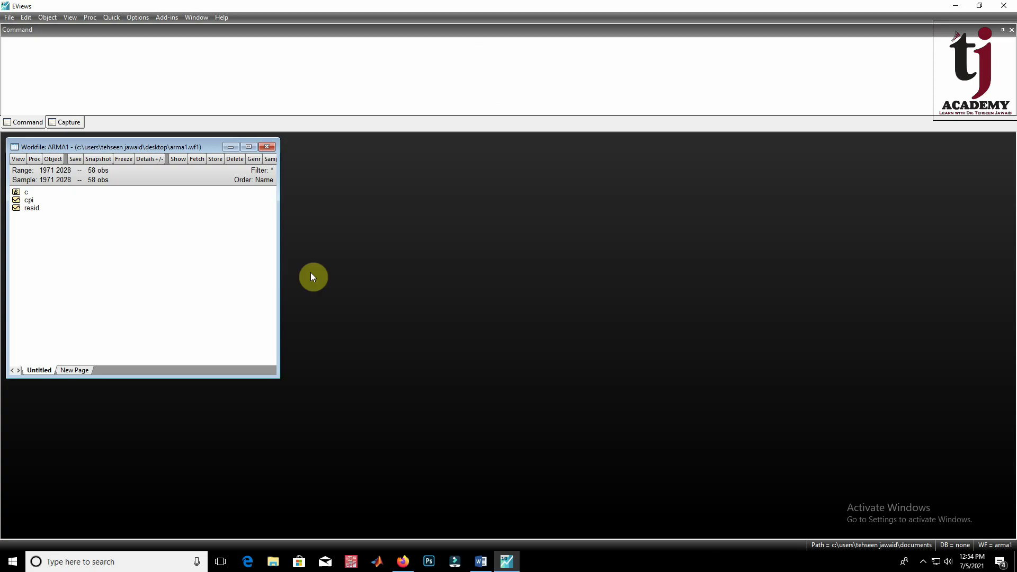
pyautogui.click(159, 91)
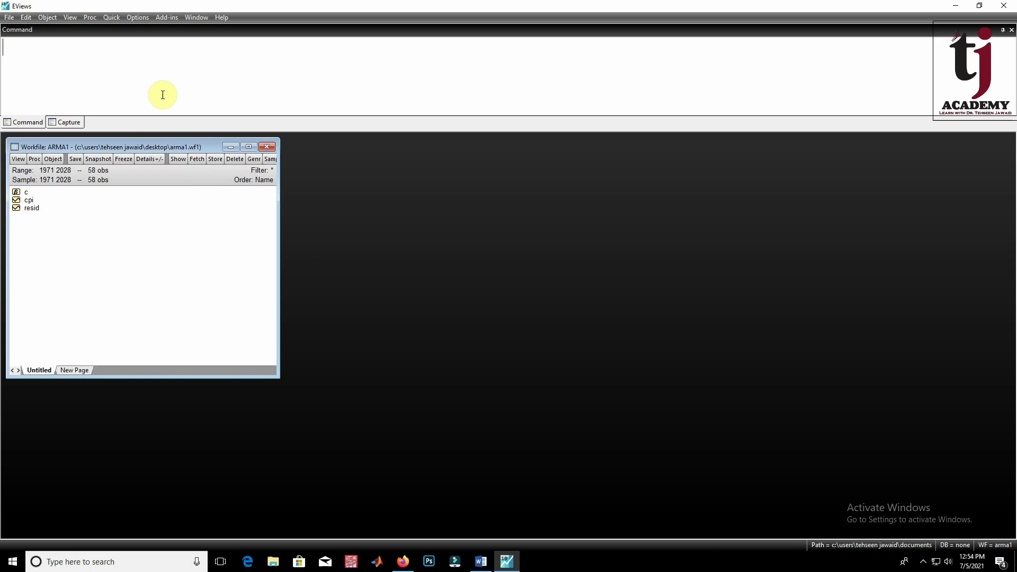
pyautogui.write('We have ')
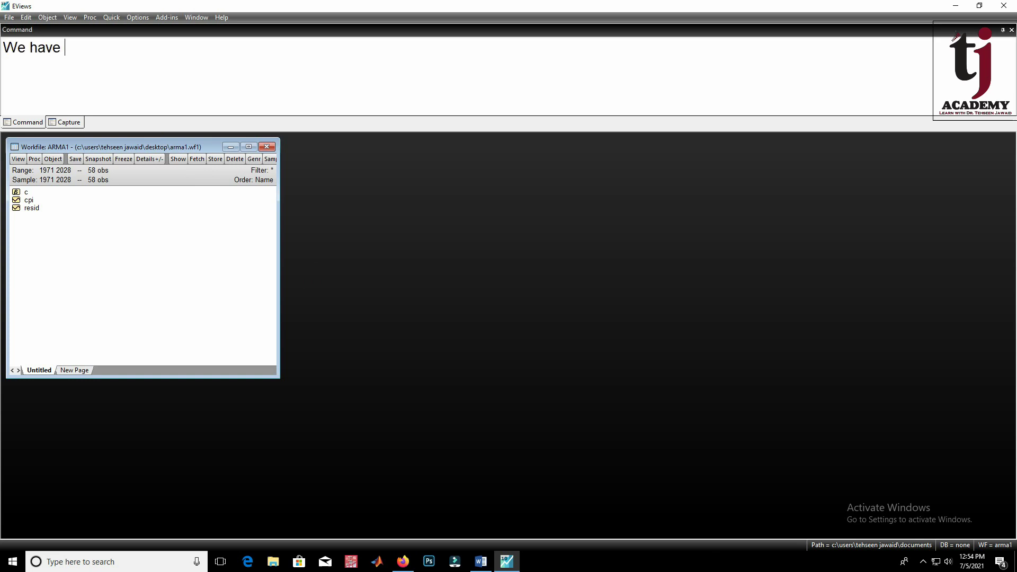
pyautogui.write('taken US CPI data')
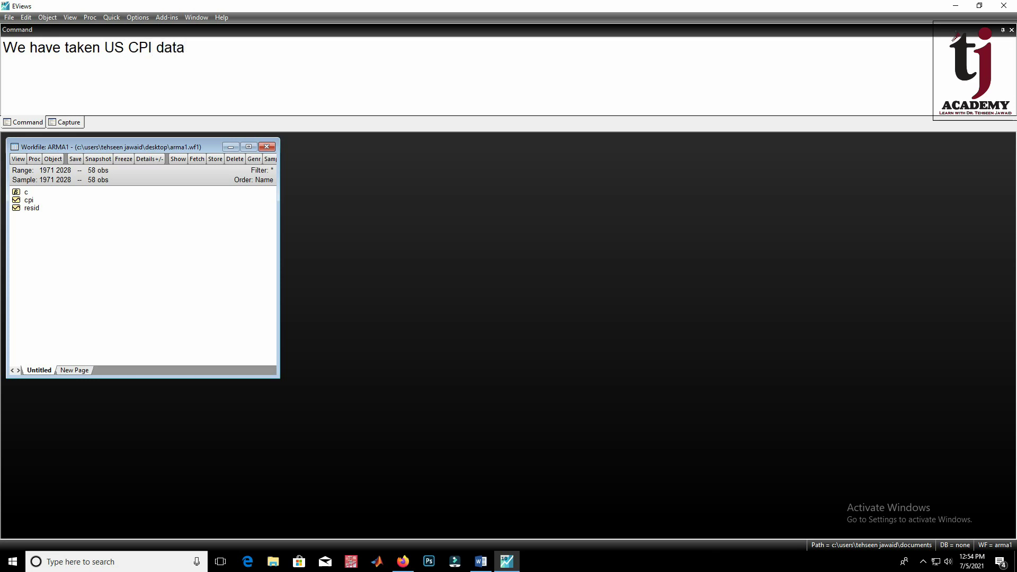
pyautogui.write(' from 1971 to 201')
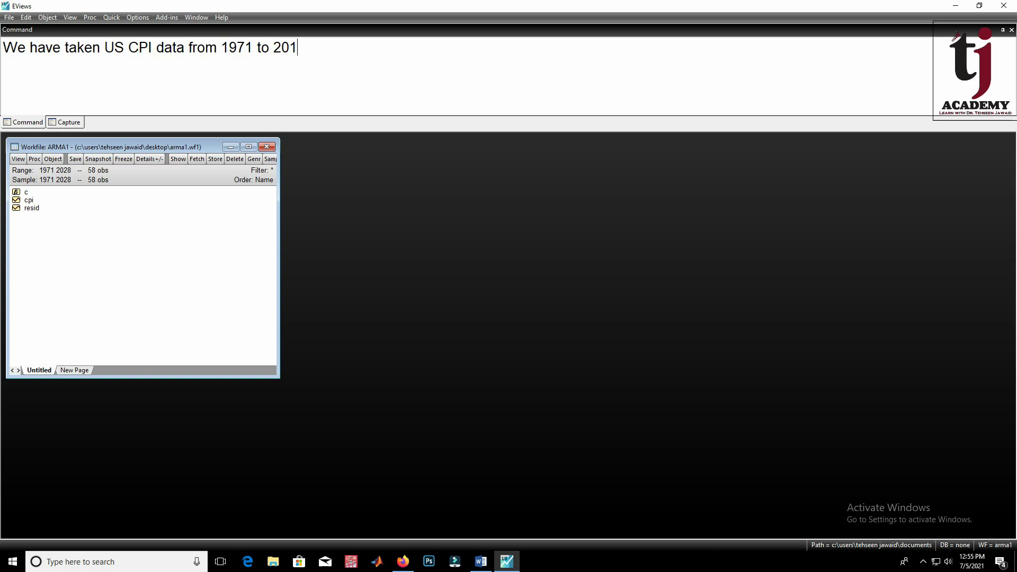
pyautogui.write('9')
# Open the cpi series beside the workfile window and check its yearly values from 1971 through 2019
pyautogui.click(29, 201)
pyautogui.doubleClick(28, 203)
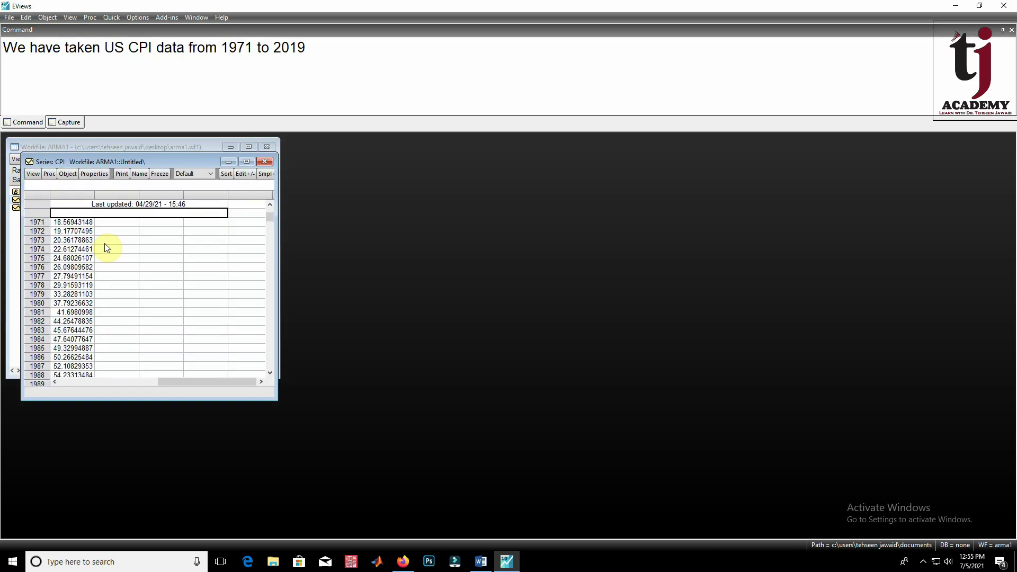
pyautogui.scroll(-9, 155, 263)
pyautogui.scroll(-4, 166, 287)
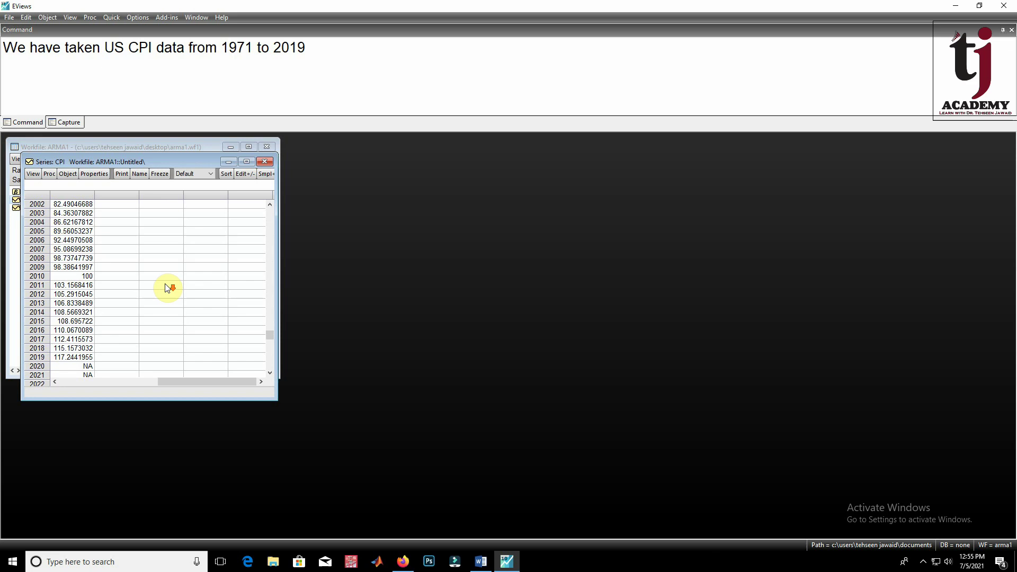
pyautogui.click(45, 287)
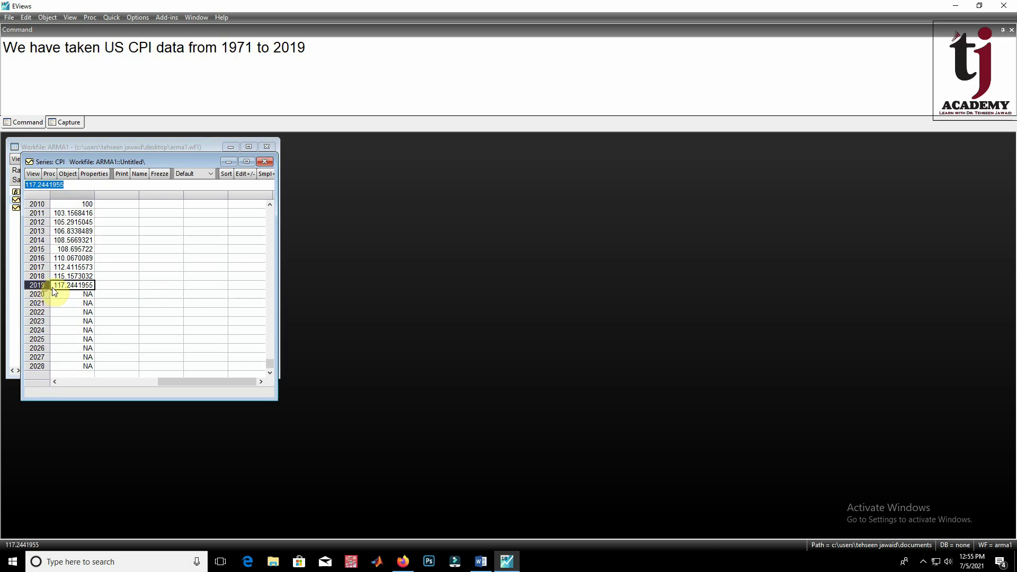
pyautogui.scroll(1, 166, 304)
pyautogui.scroll(6, 166, 303)
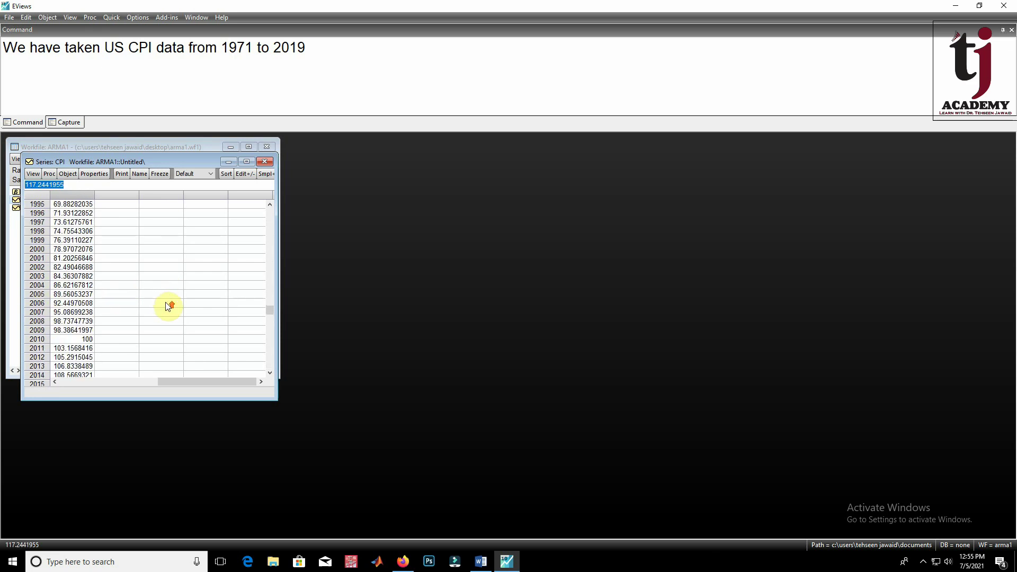
pyautogui.moveTo(163, 161); pyautogui.dragTo(437, 181)
pyautogui.scroll(8, 373, 296)
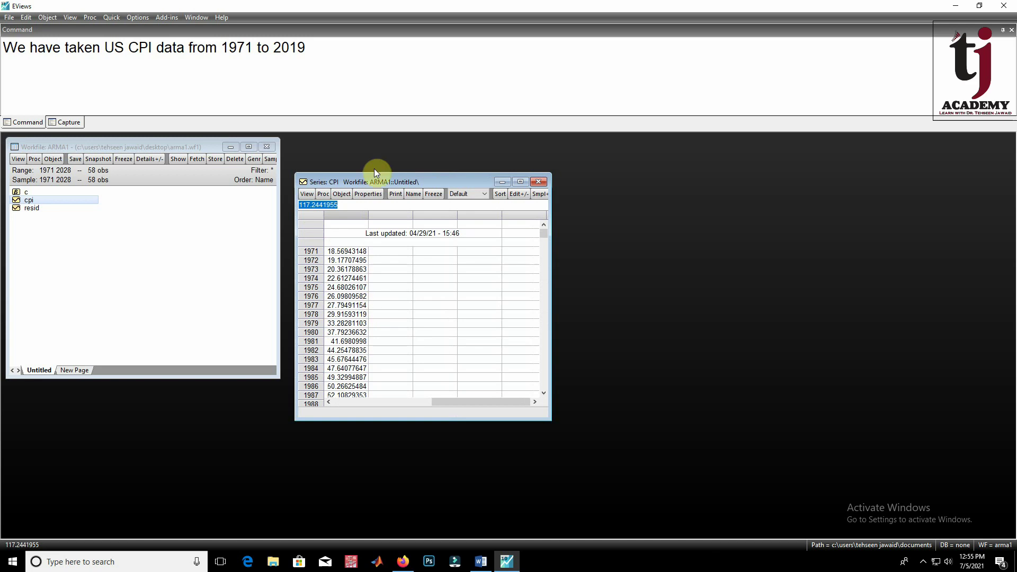
# Add a second note line in the command window reading "For BJ methodology, variable should be stationary"
pyautogui.click(324, 49)
pyautogui.press('Return')
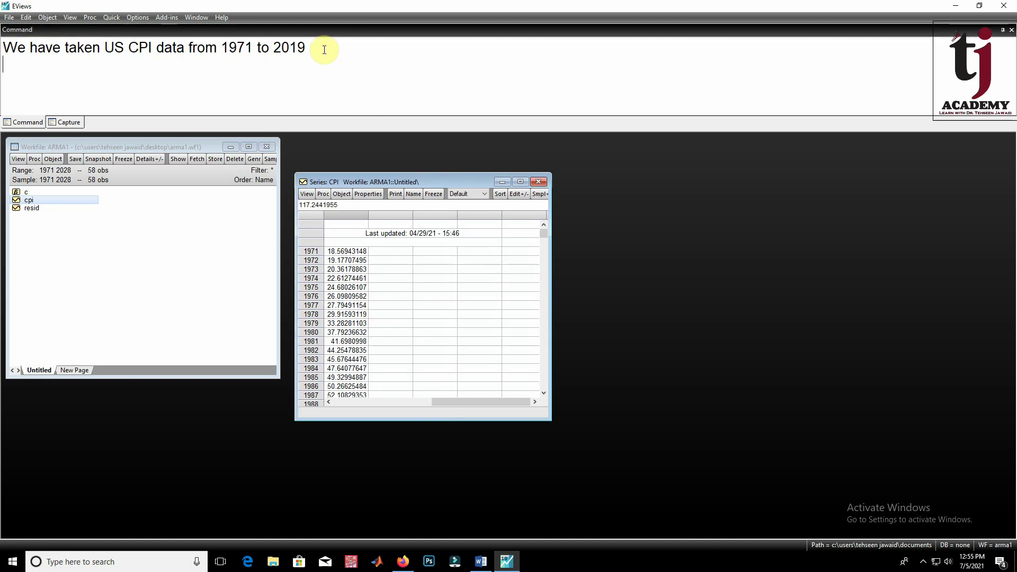
pyautogui.write('F')
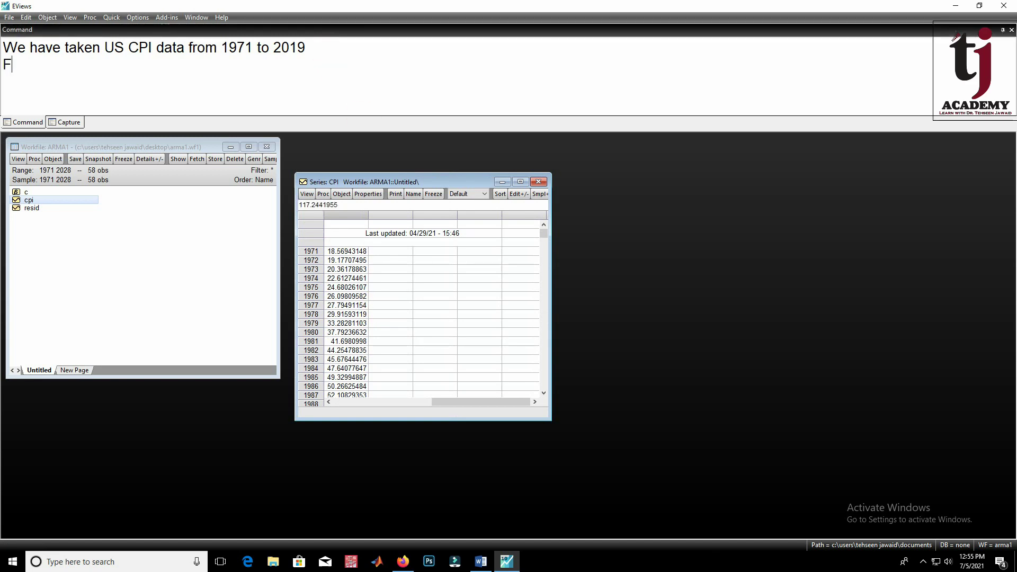
pyautogui.write('or BJ methodo')
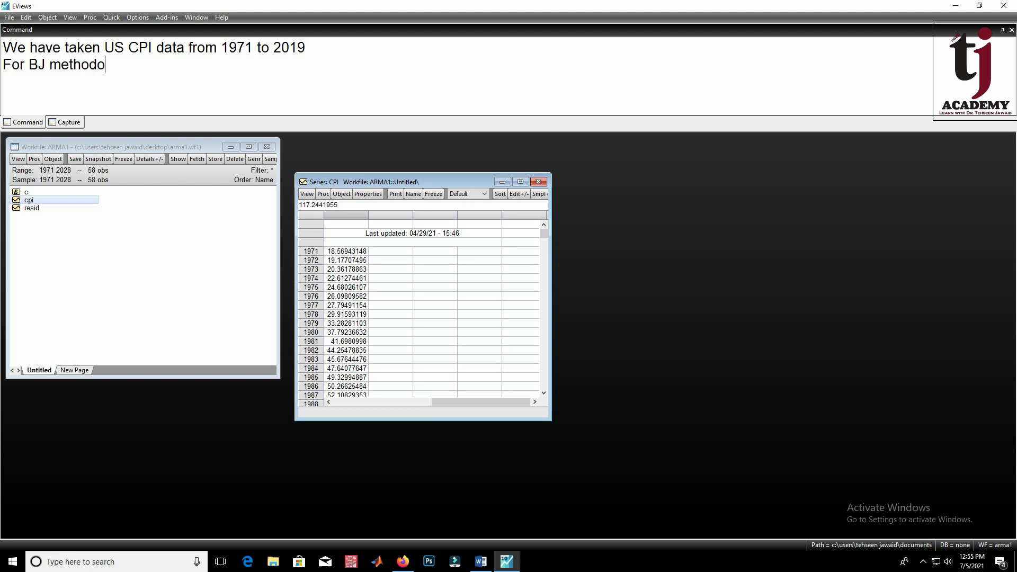
pyautogui.write('logy, variable shoy')
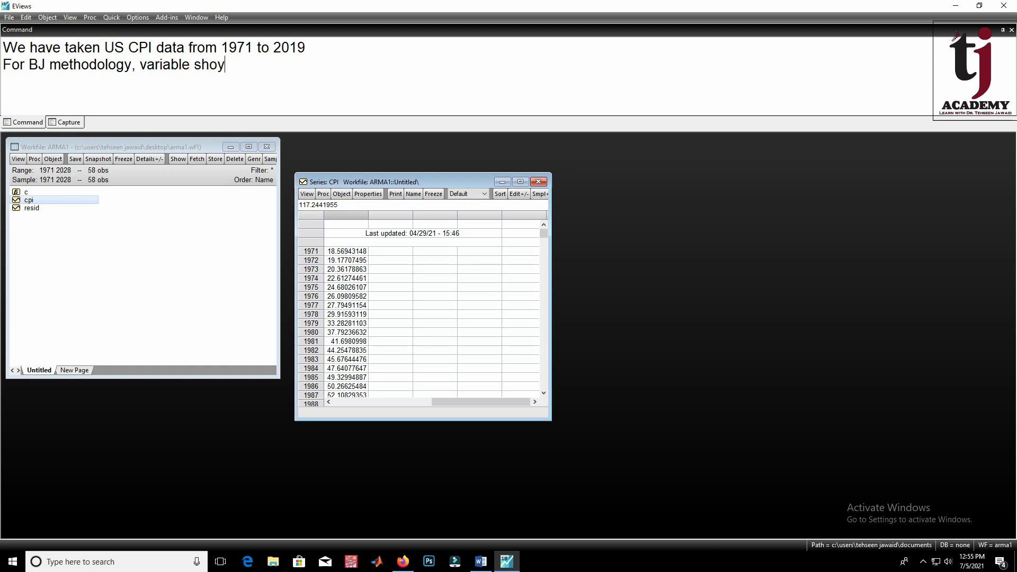
pyautogui.press('BackSpace')
pyautogui.write('uld be stationary')
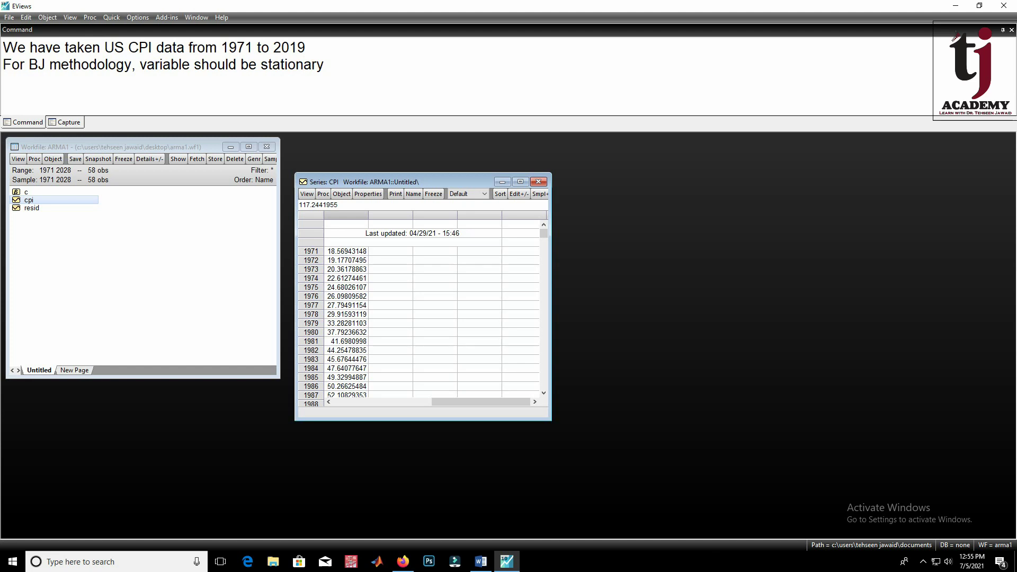
# Extend the note with the sentence "If variable is not stationary then we have to take difference to make it stationary"
pyautogui.write('. If cariable')
pyautogui.press('Delete')
pyautogui.write('variable is')
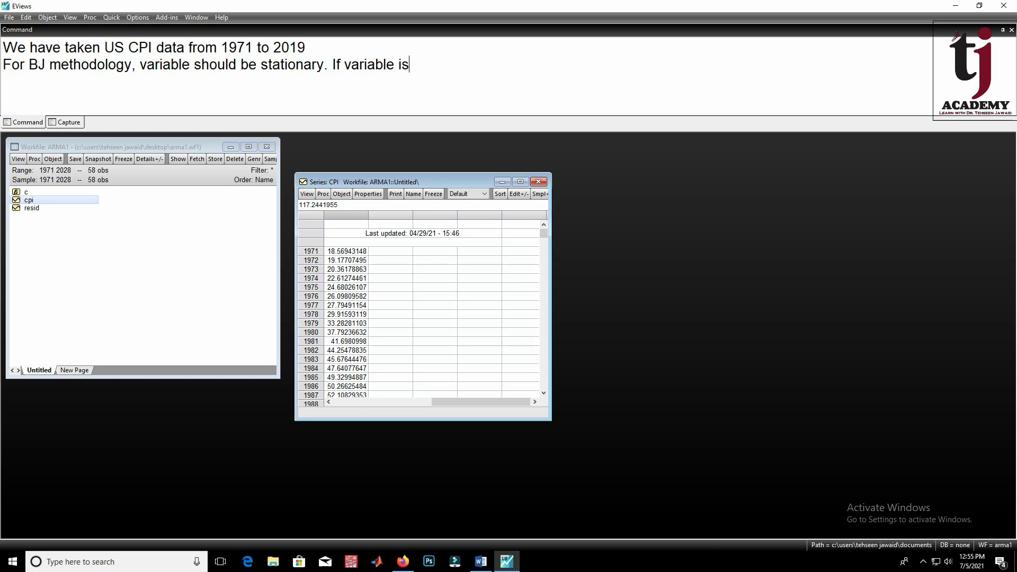
pyautogui.write(' not stationary')
pyautogui.write(' th')
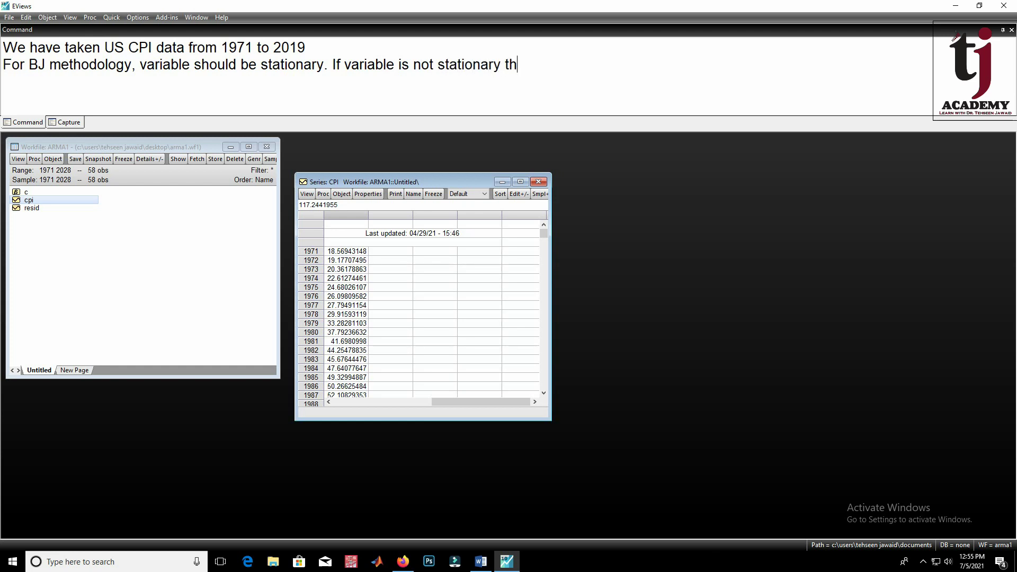
pyautogui.write('en we have to take')
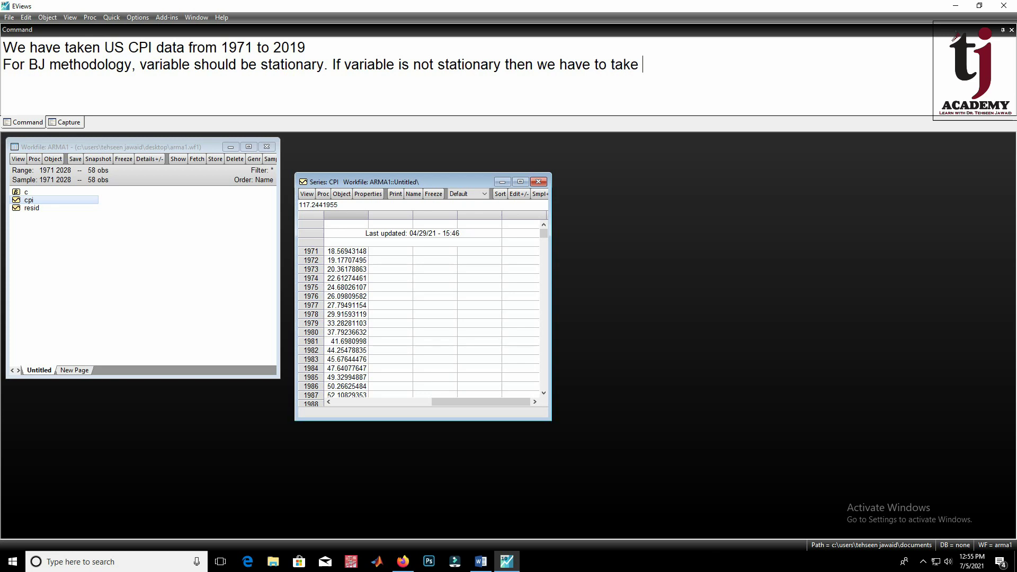
pyautogui.write(' difference')
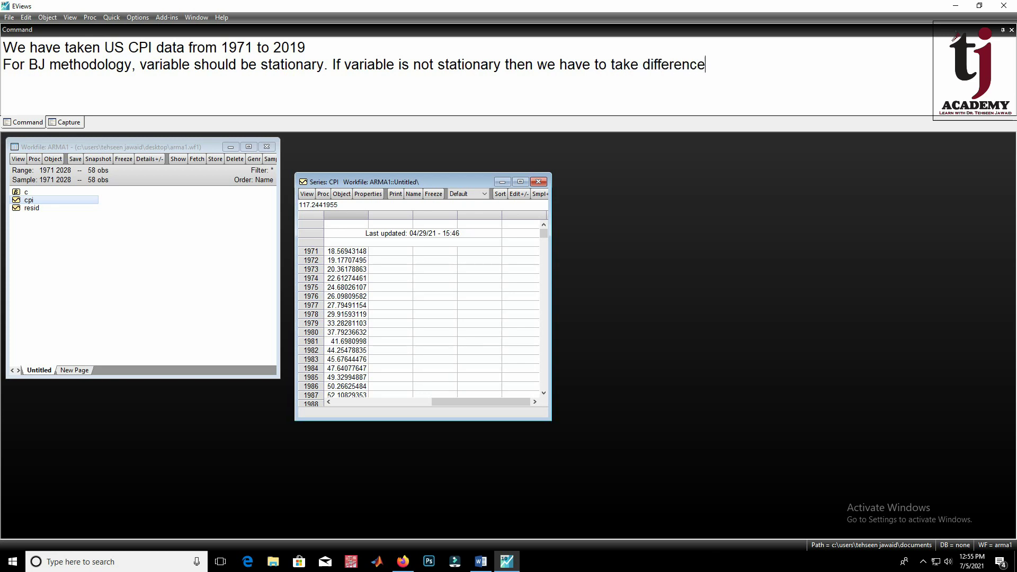
pyautogui.write(' to make it stationary ')
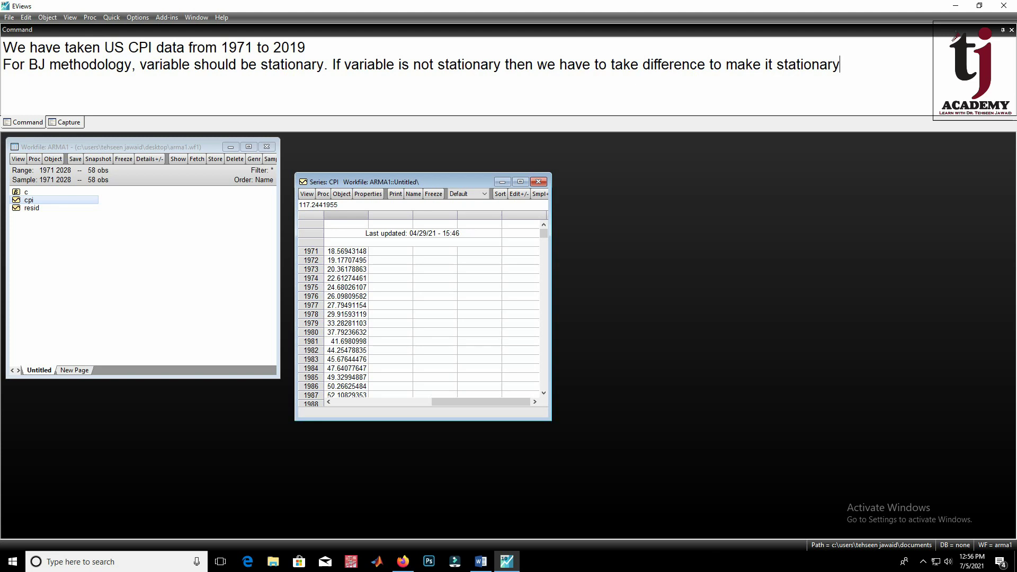
# Add a third note line reading "For this, we can use traditional unit root test like ADF"
pyautogui.write('For this, we can use')
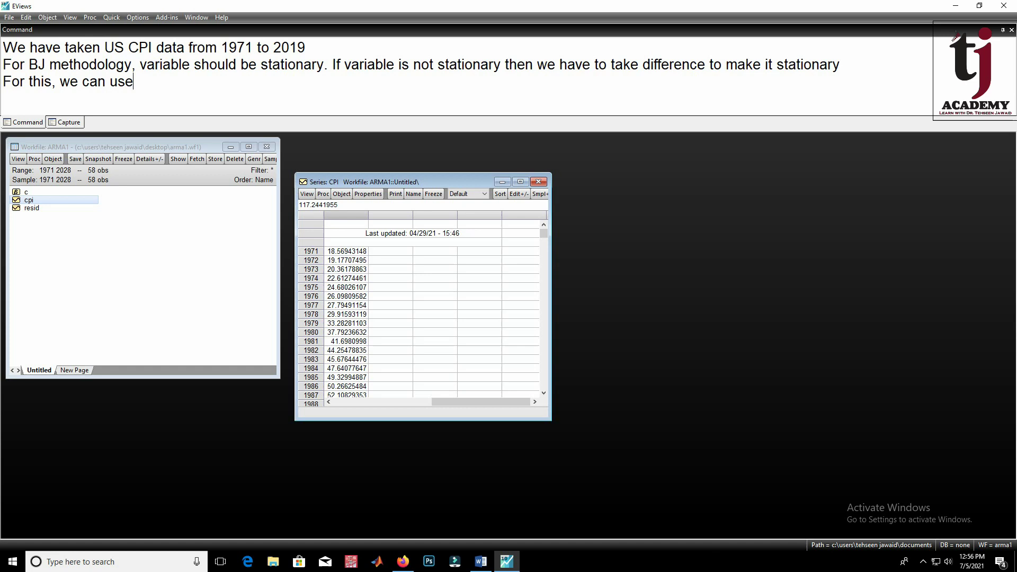
pyautogui.write(' traditiona')
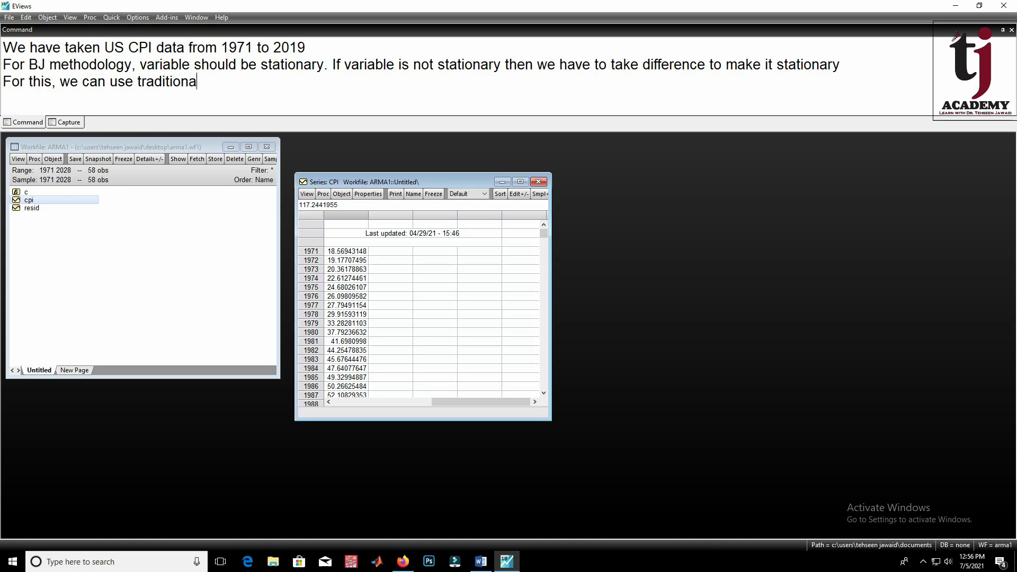
pyautogui.write('l unit root test')
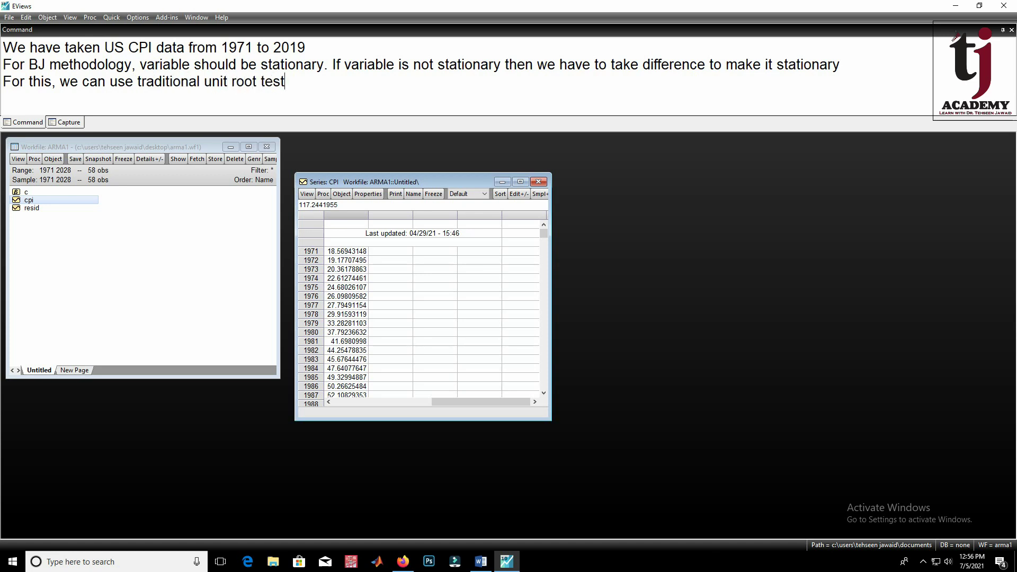
pyautogui.write(' like ADF')
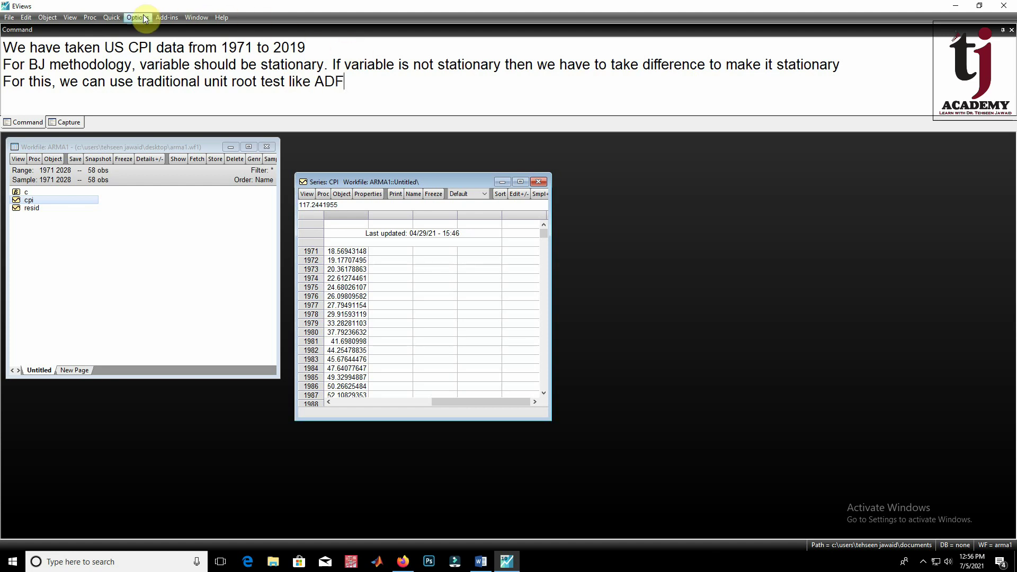
# Run an Augmented Dickey-Fuller unit root test on the cpi series at level with intercept and check the test's probability
pyautogui.moveTo(345, 182); pyautogui.dragTo(377, 155)
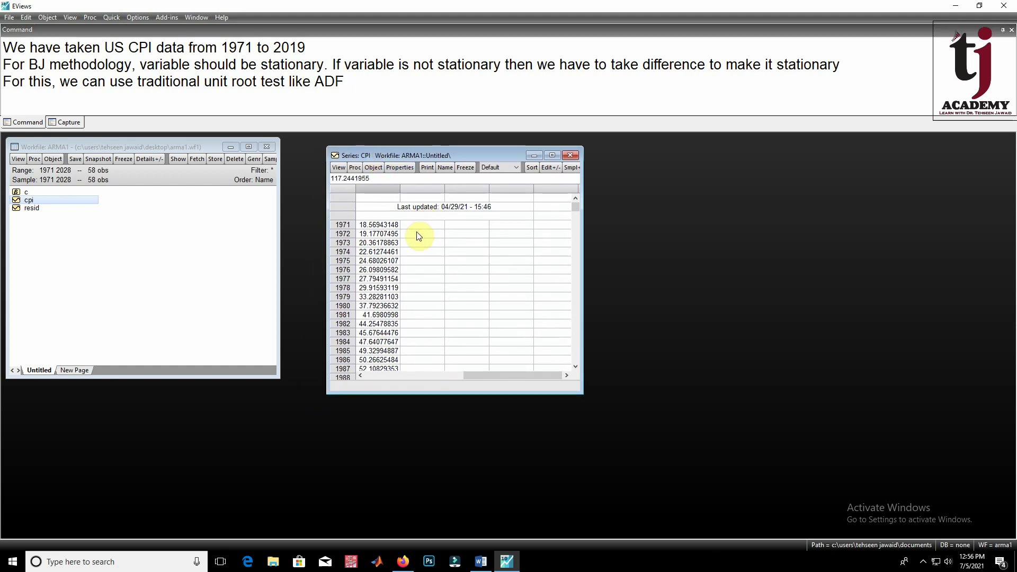
pyautogui.click(341, 169)
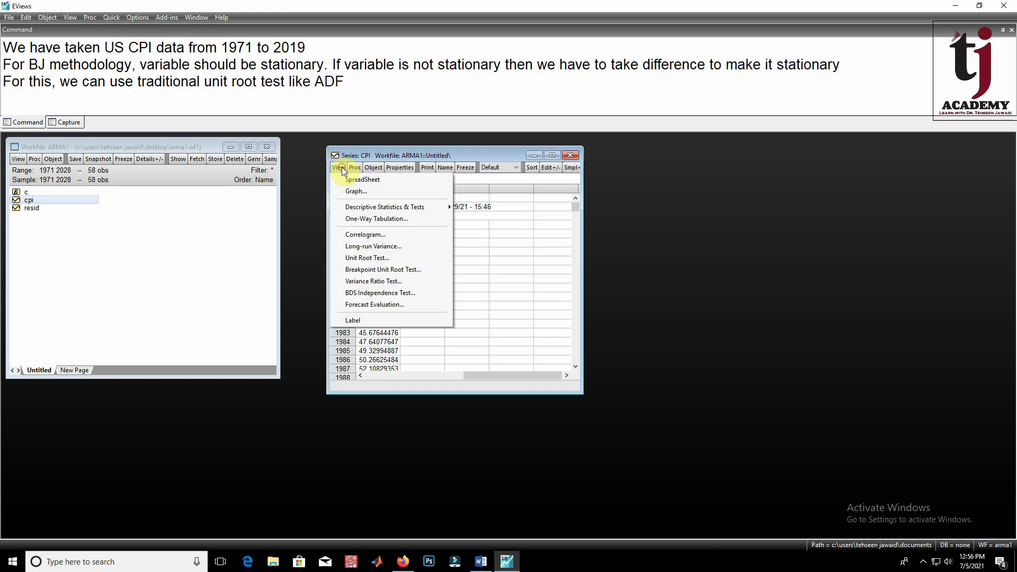
pyautogui.click(388, 258)
pyautogui.moveTo(448, 191); pyautogui.dragTo(539, 174)
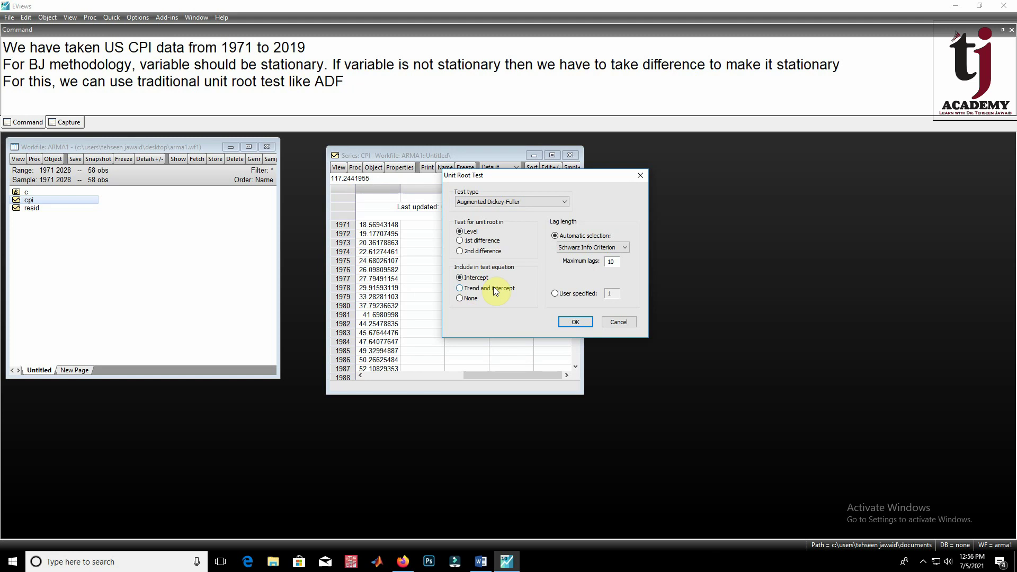
pyautogui.click(575, 321)
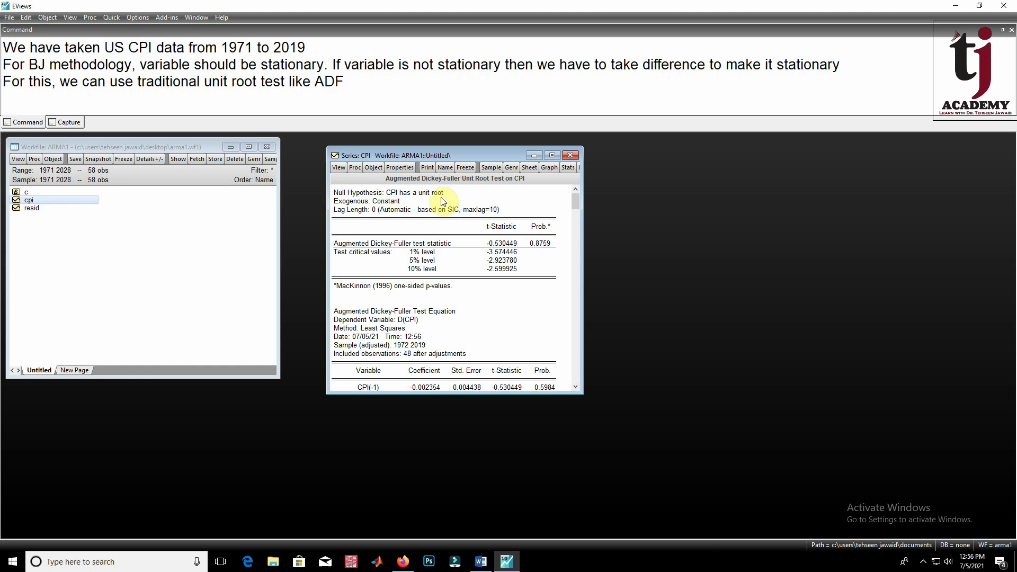
pyautogui.click(545, 246)
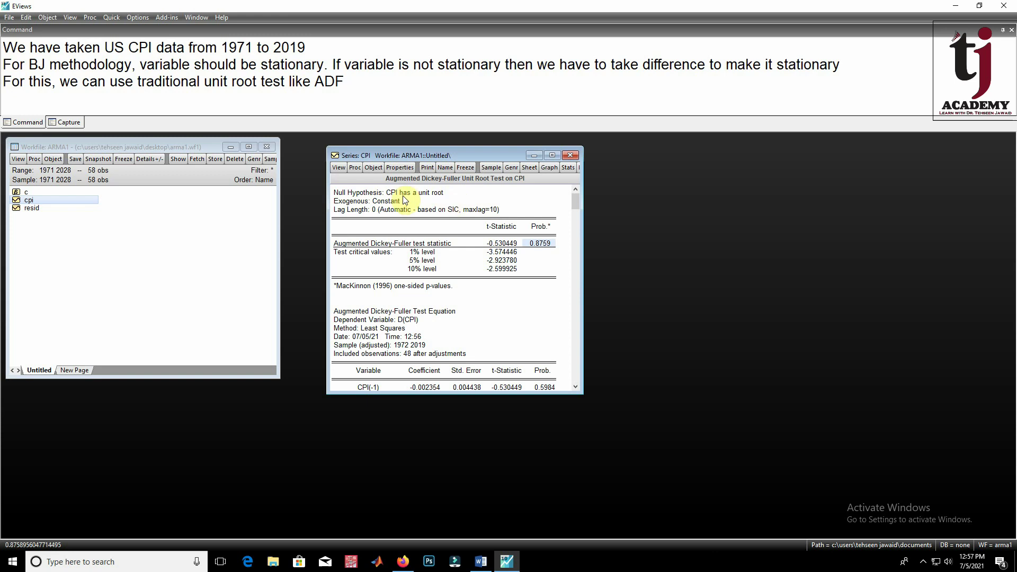
# Rerun the ADF test on cpi at level with trend and intercept, and check its probability
pyautogui.click(339, 167)
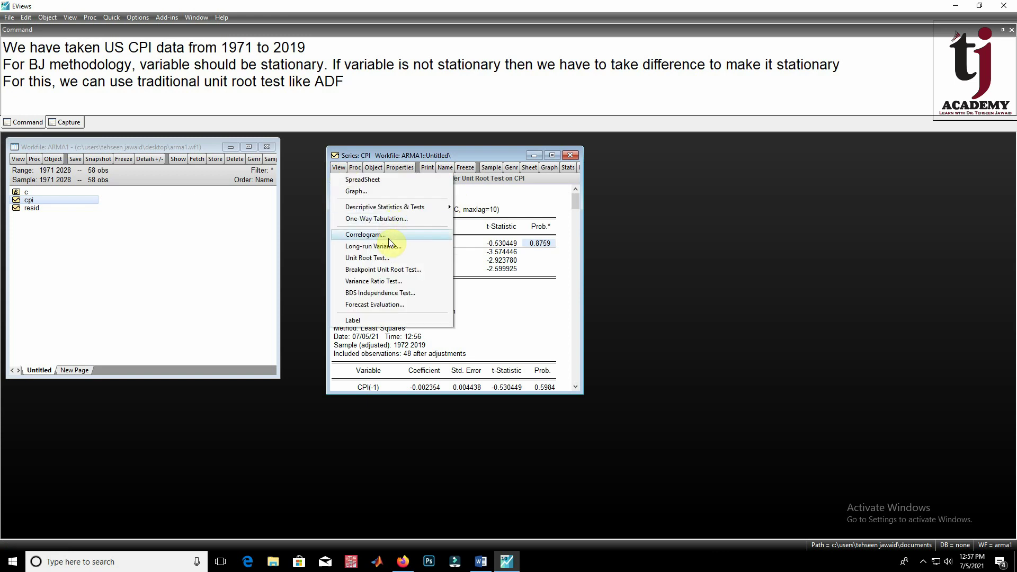
pyautogui.click(387, 257)
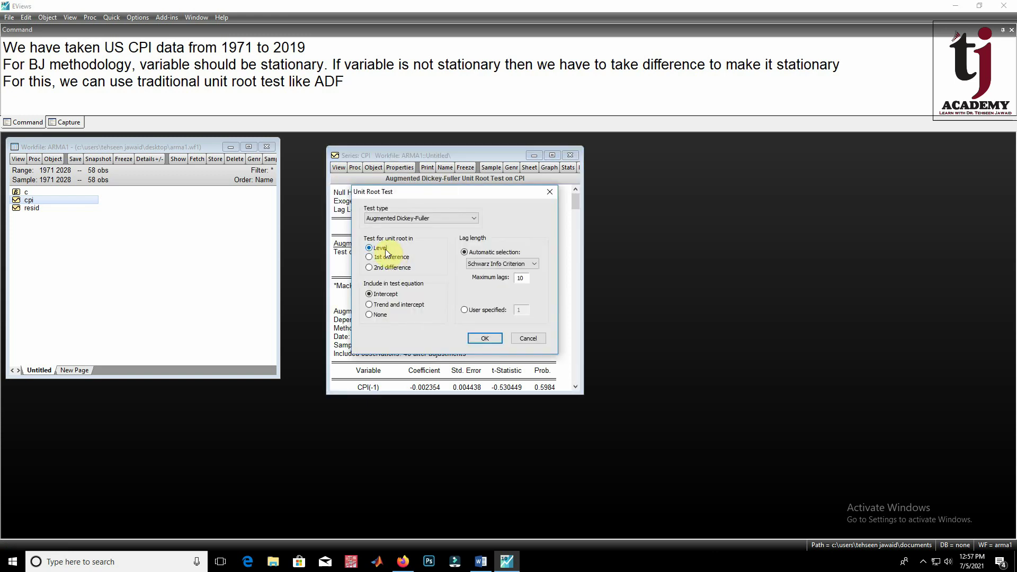
pyautogui.click(369, 305)
pyautogui.click(484, 341)
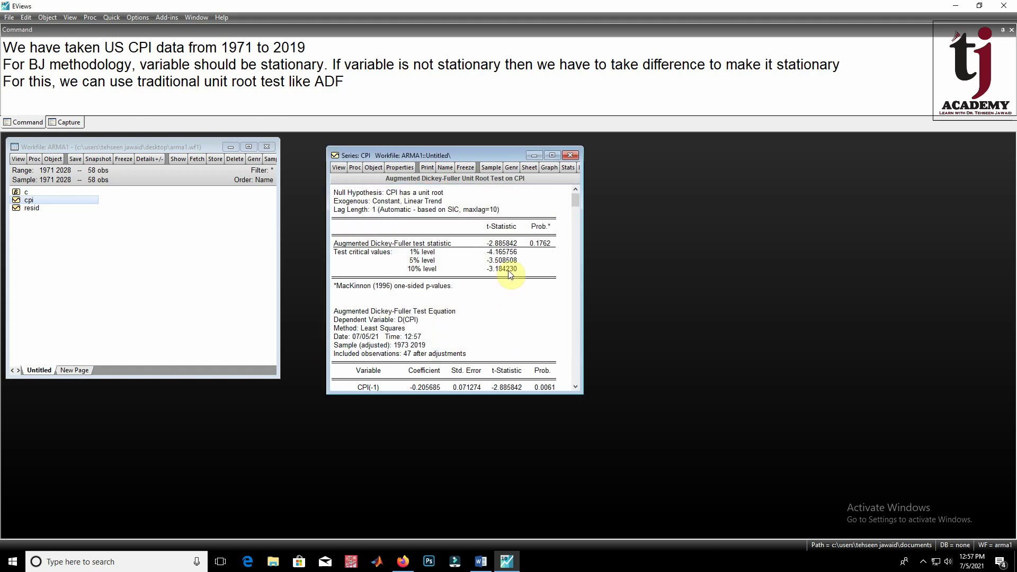
pyautogui.click(546, 245)
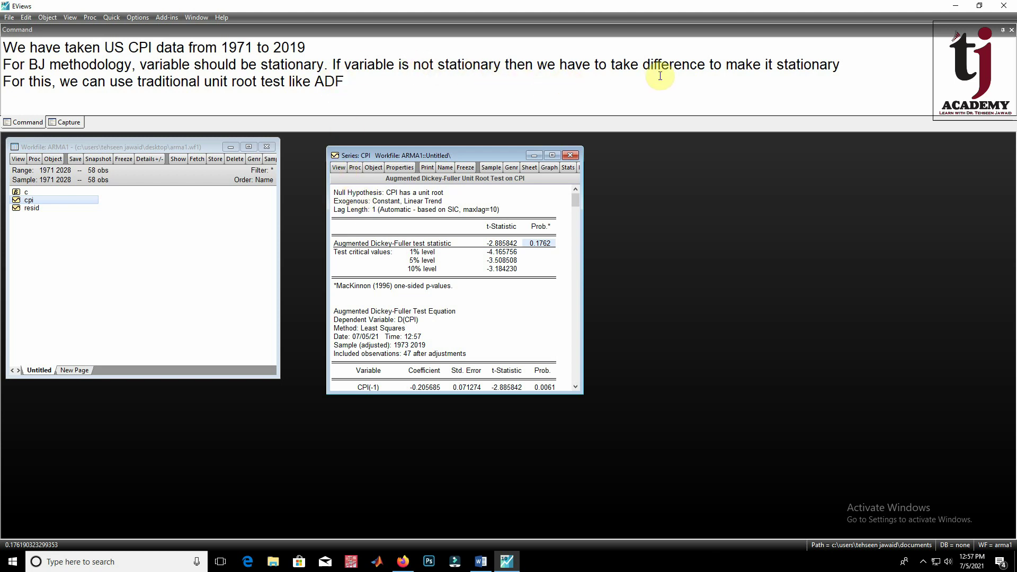
# Run the ADF test on the 1st difference of cpi with intercept only, and check its probability
pyautogui.click(342, 168)
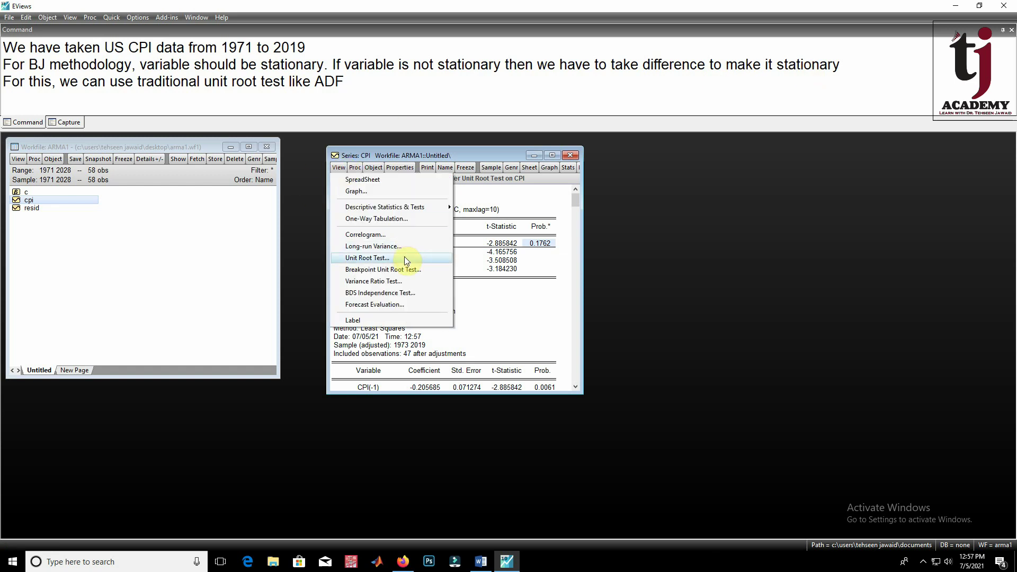
pyautogui.click(404, 257)
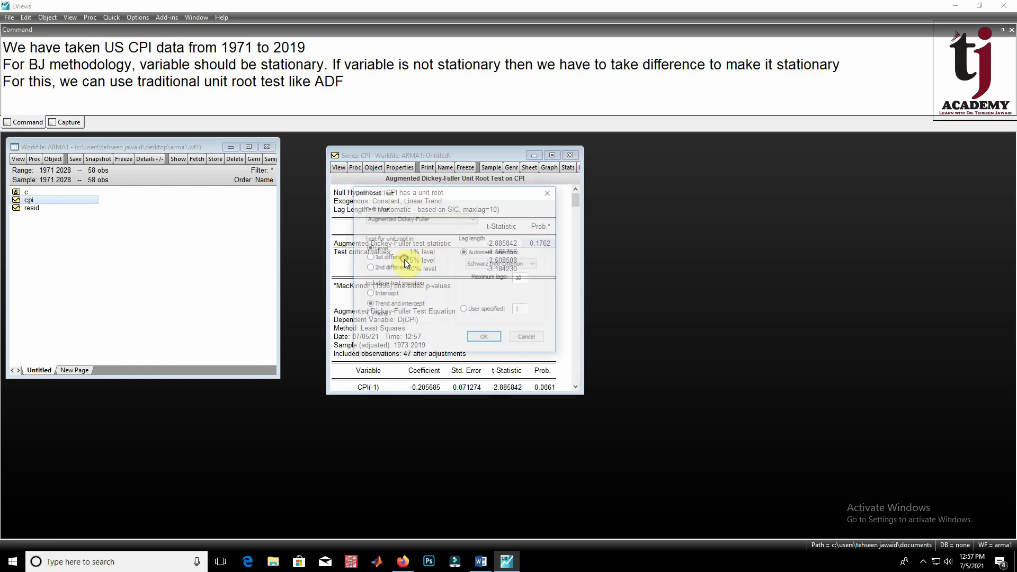
pyautogui.click(369, 257)
pyautogui.click(370, 296)
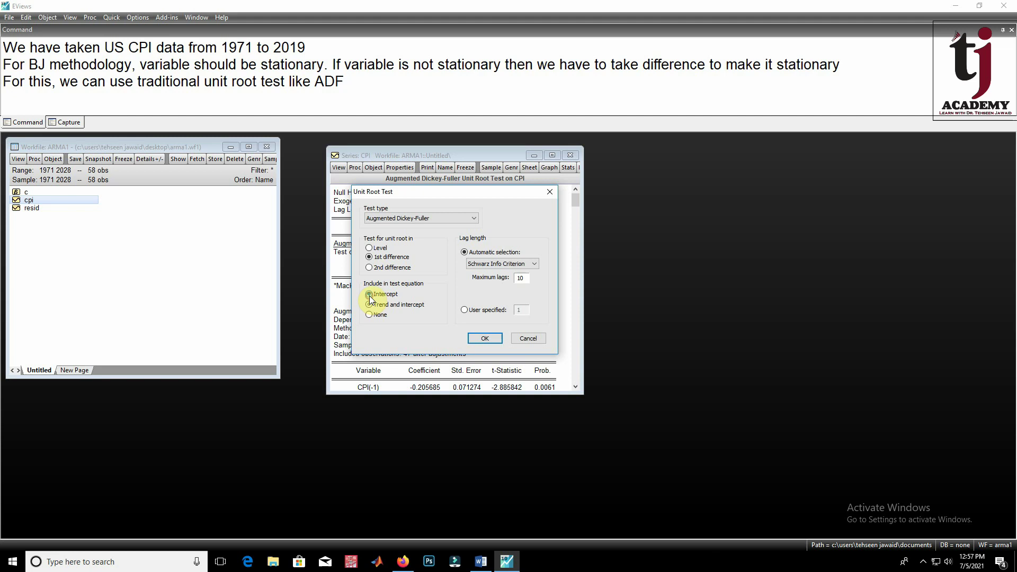
pyautogui.click(484, 340)
pyautogui.click(544, 247)
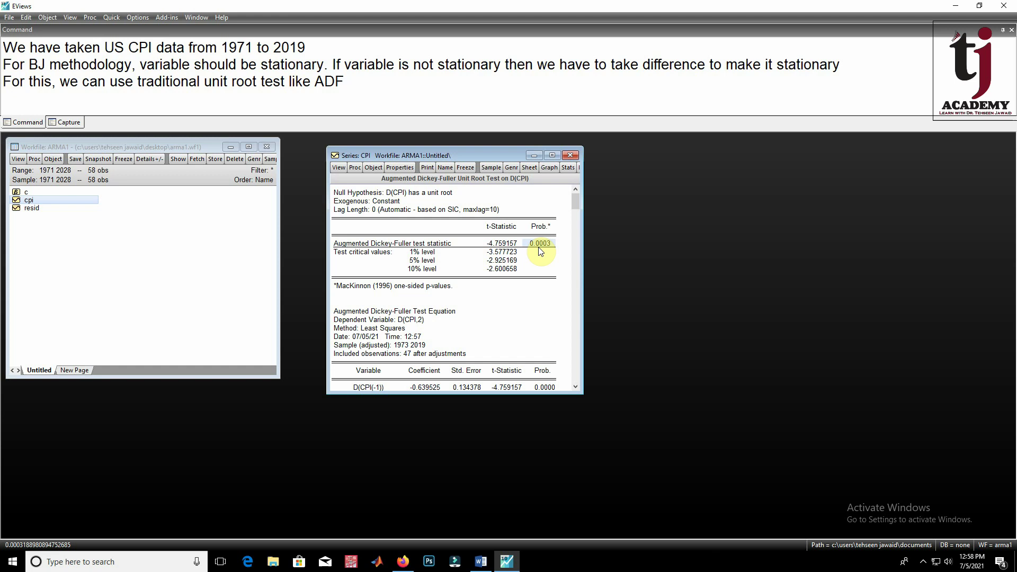
# Repeat the ADF test on the 1st difference of cpi with trend and intercept, checking its probability
pyautogui.click(338, 168)
pyautogui.click(401, 259)
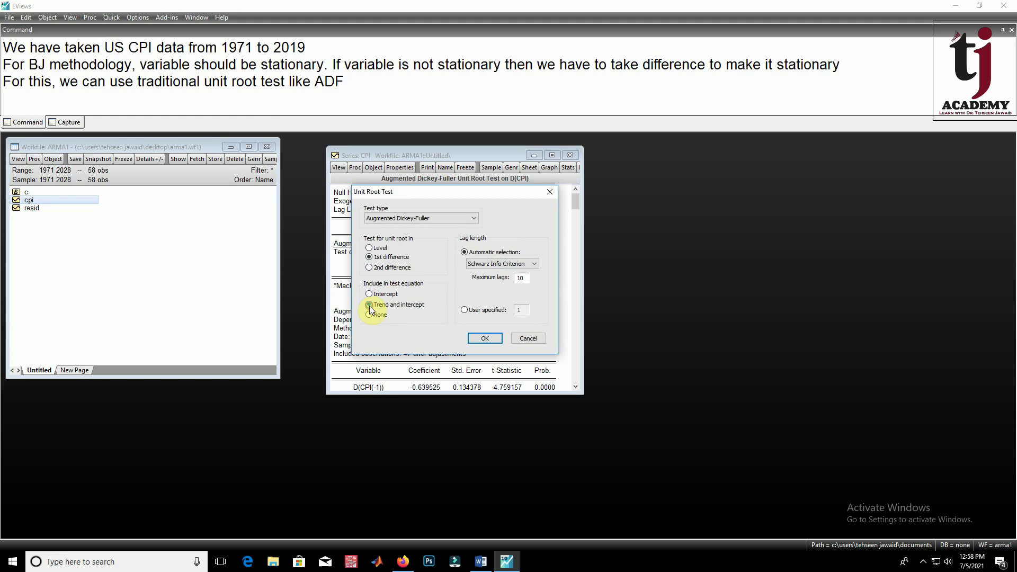
pyautogui.click(484, 338)
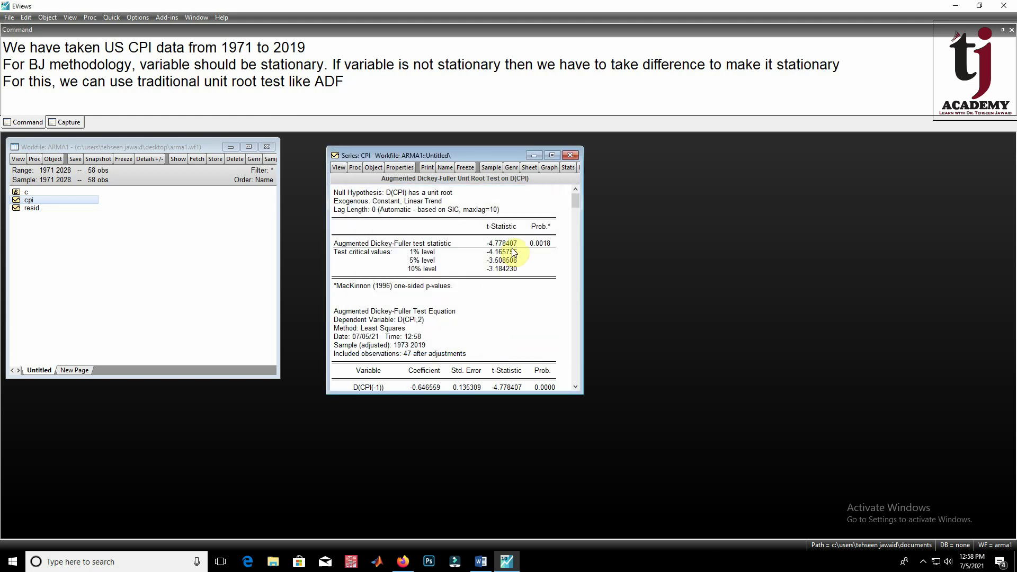
pyautogui.click(539, 243)
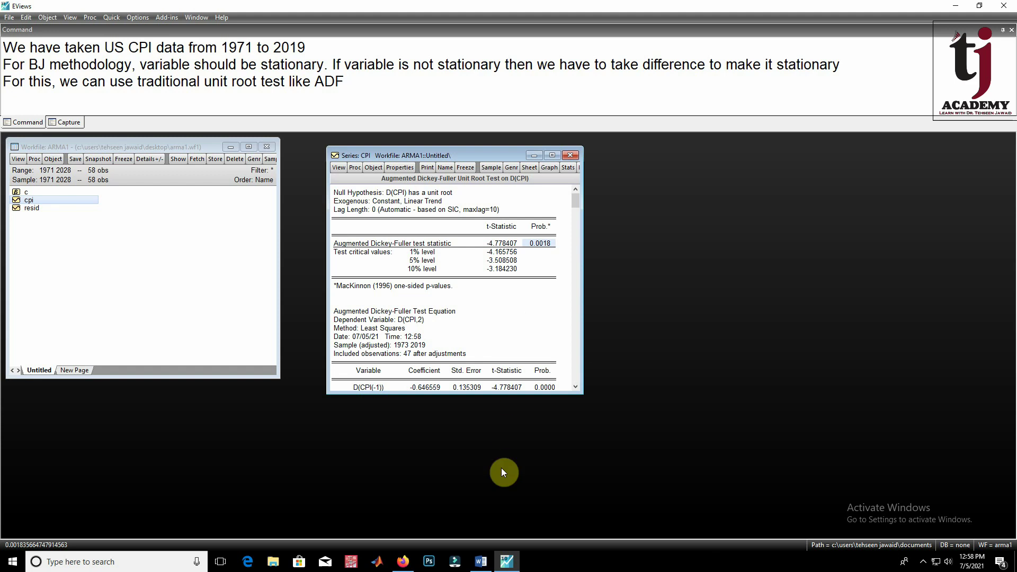
# Switch to the Word notes and read when the ARMA and ARIMA processes apply, highlighting ARMA, I(1), ARIMA and "integrated"
pyautogui.click(480, 561)
pyautogui.scroll(-10, 474, 412)
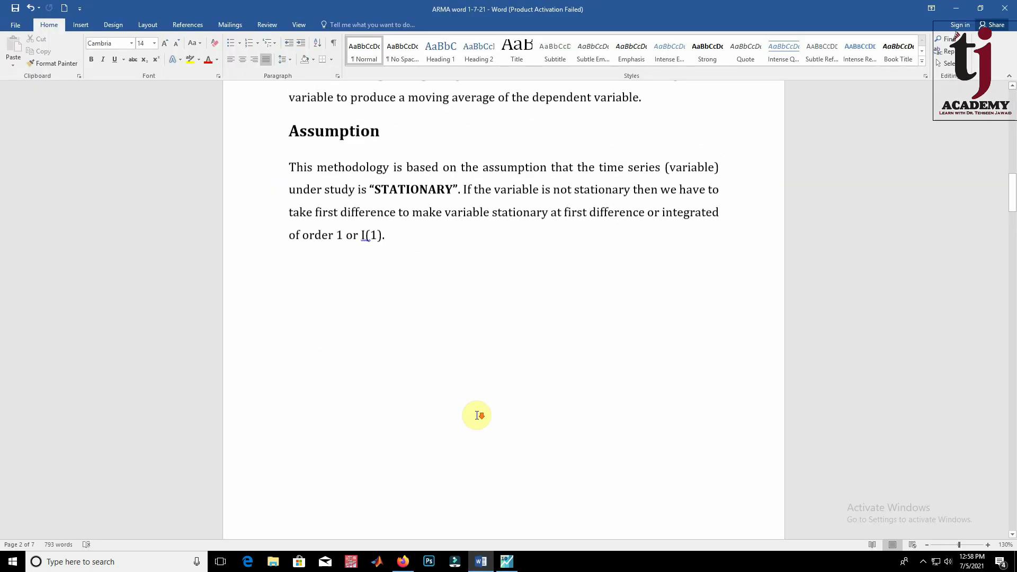
pyautogui.scroll(-3, 485, 410)
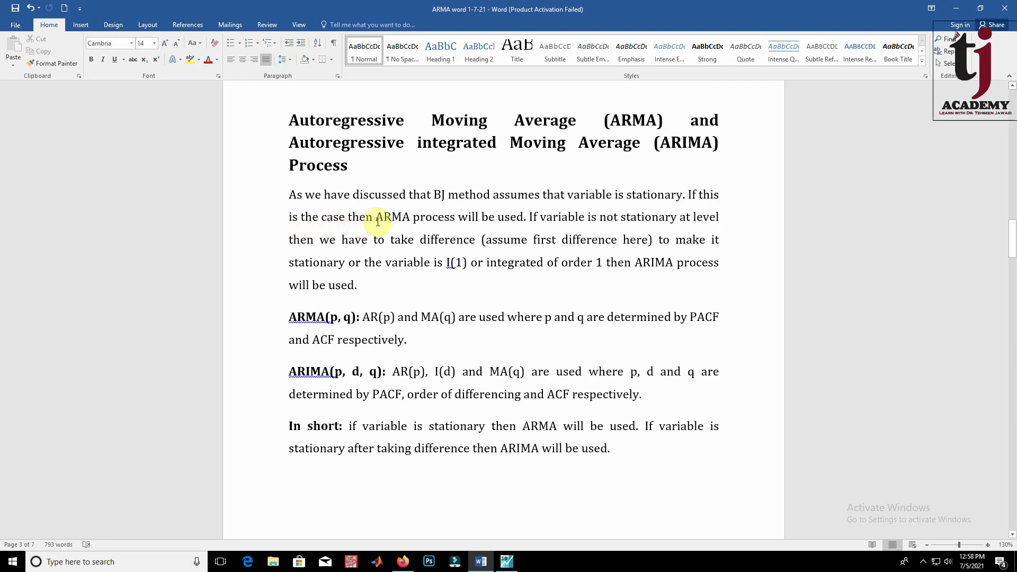
pyautogui.moveTo(375, 222); pyautogui.dragTo(411, 221)
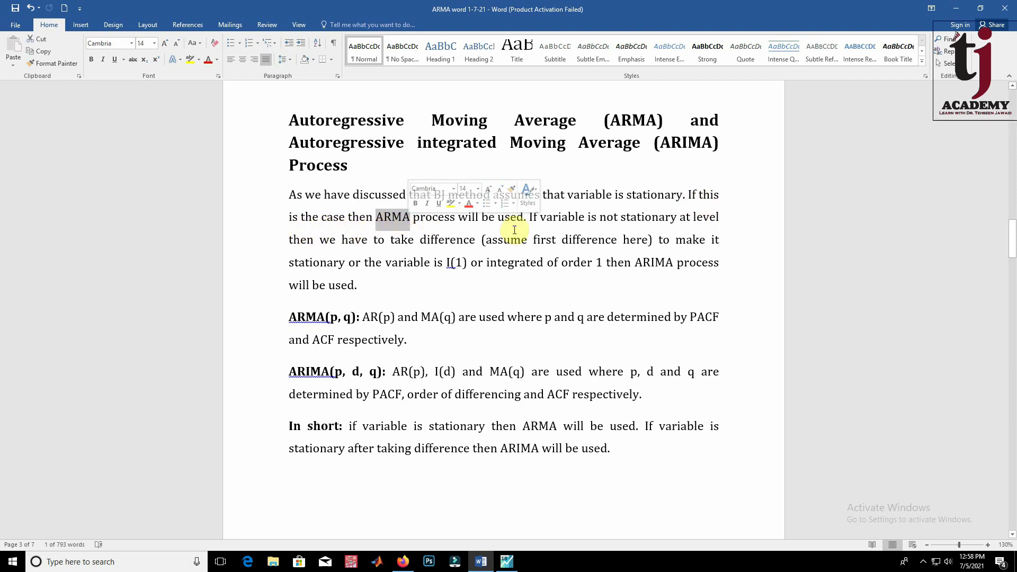
pyautogui.click(546, 239)
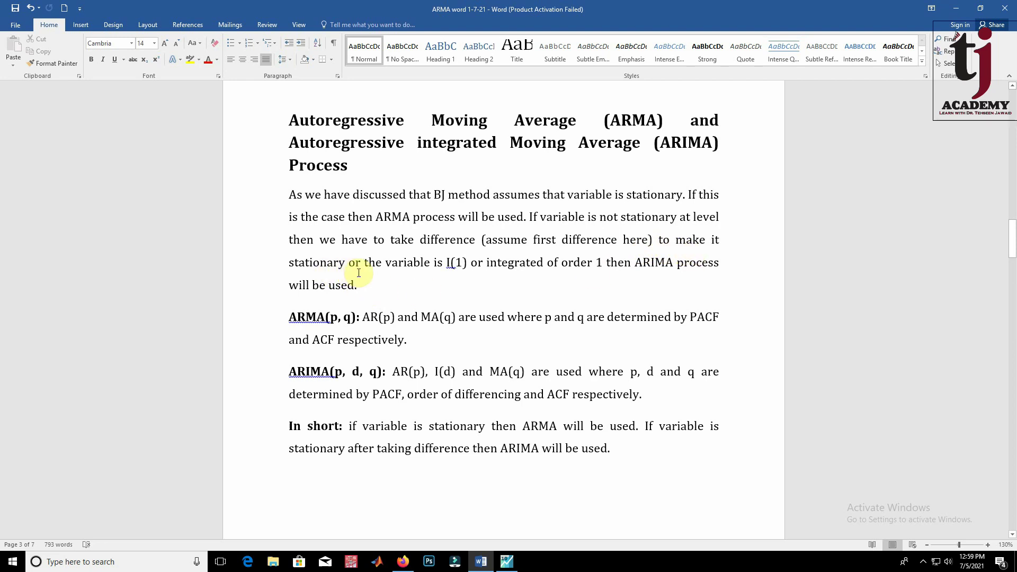
pyautogui.doubleClick(449, 263)
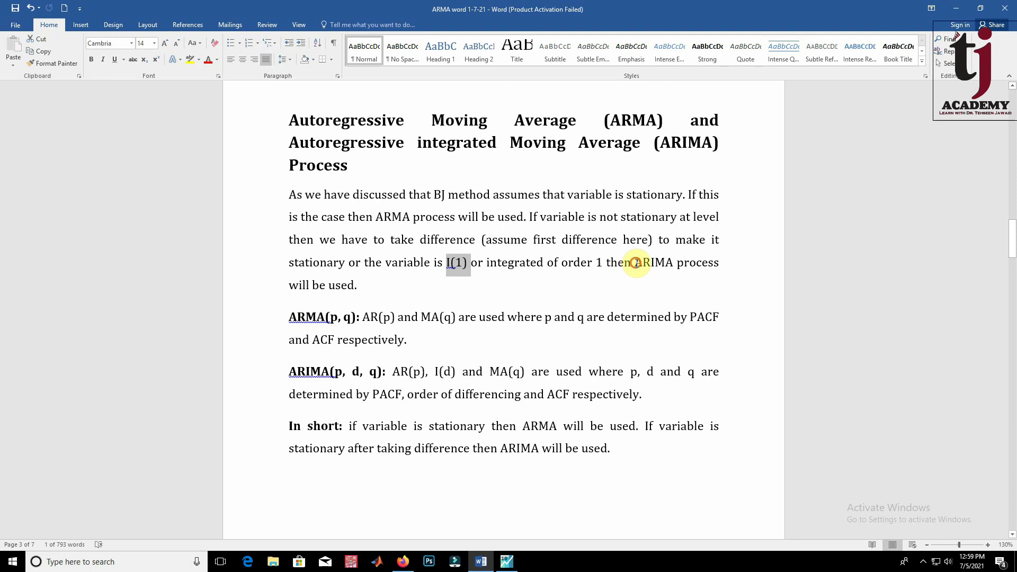
pyautogui.moveTo(634, 263); pyautogui.dragTo(671, 262)
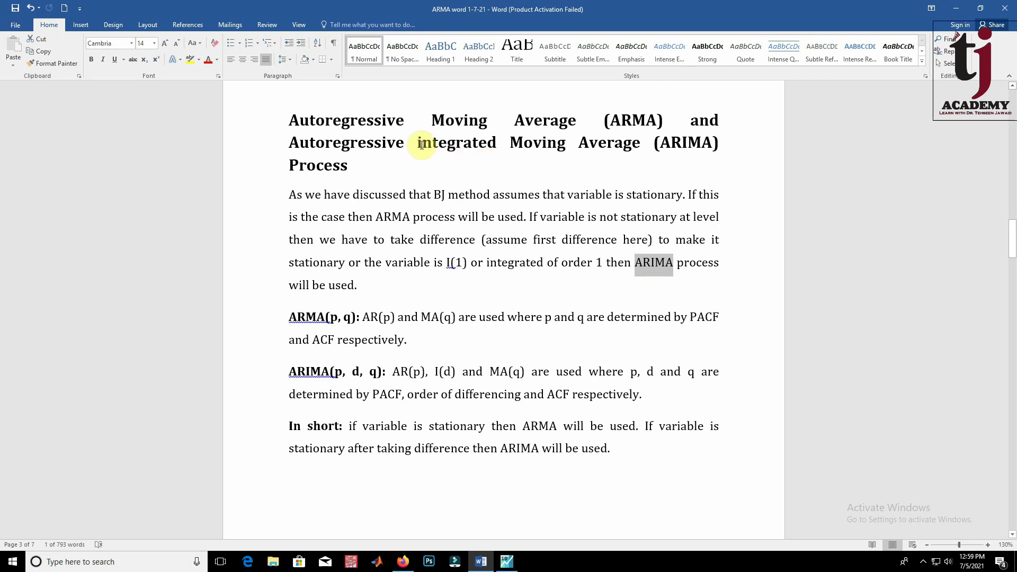
pyautogui.moveTo(417, 145); pyautogui.dragTo(497, 150)
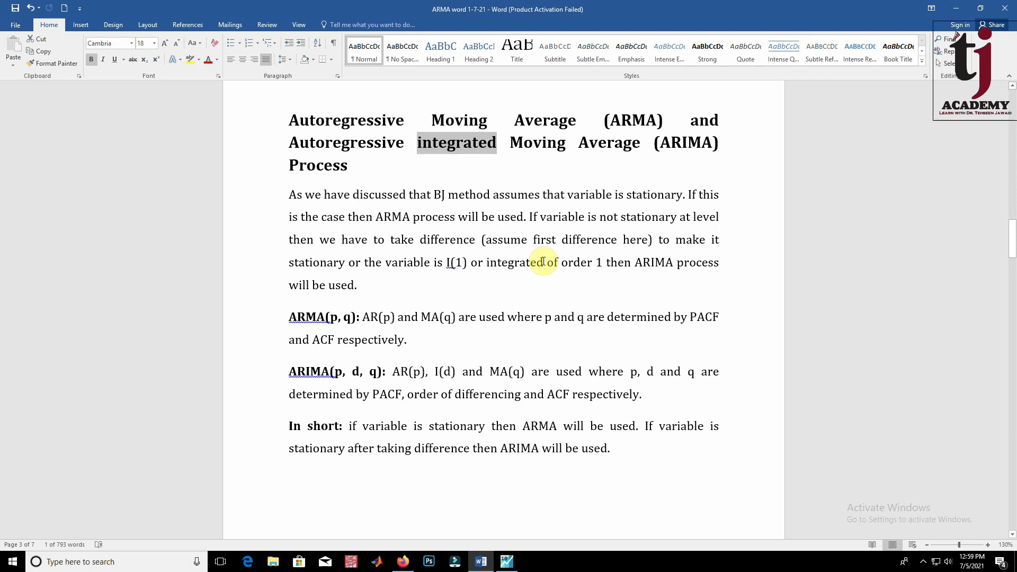
# Examine the ARMA(p, q) definition, highlighting p, q and the PACF and ACF terms that determine them
pyautogui.click(454, 324)
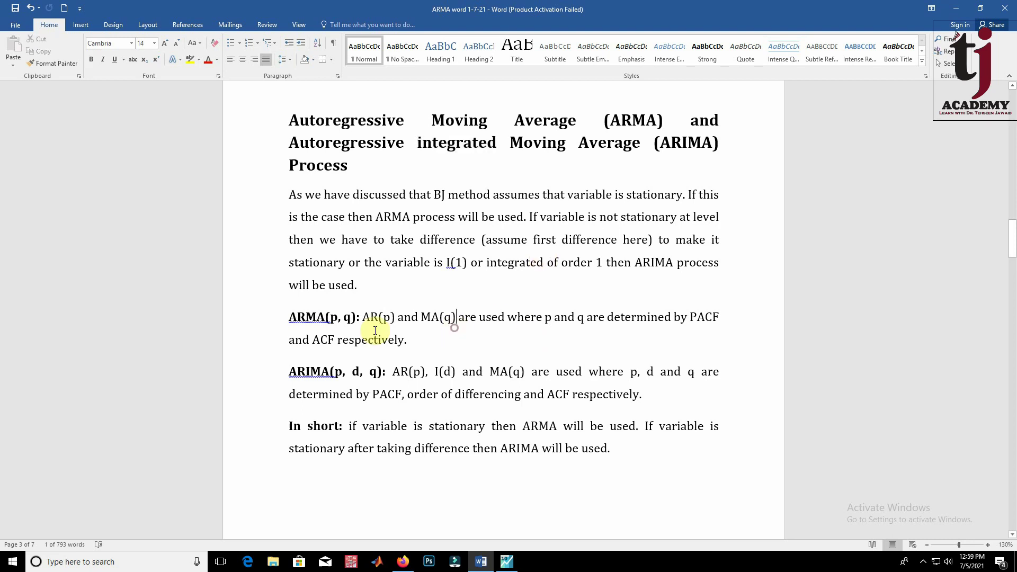
pyautogui.click(340, 319)
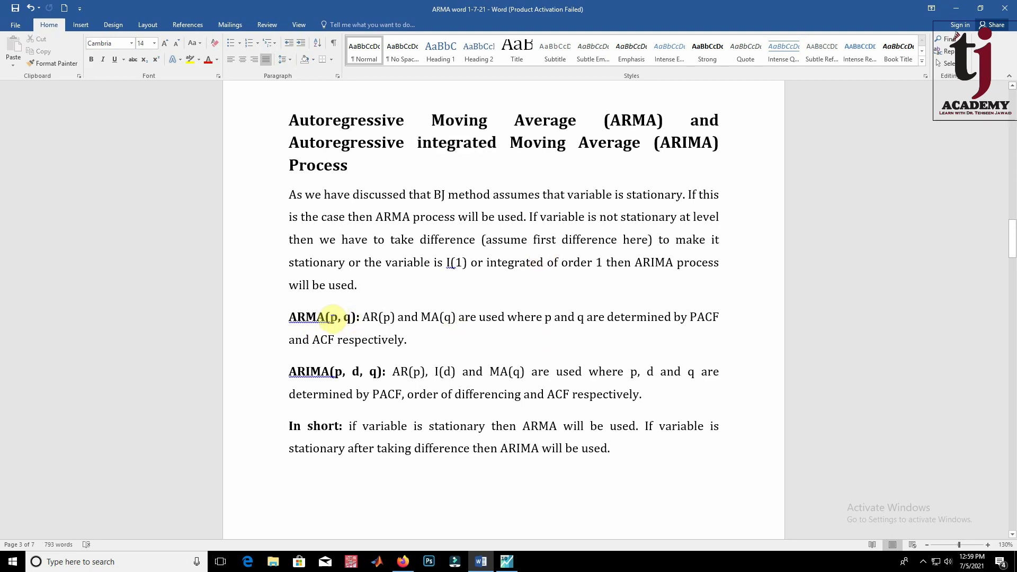
pyautogui.doubleClick(333, 318)
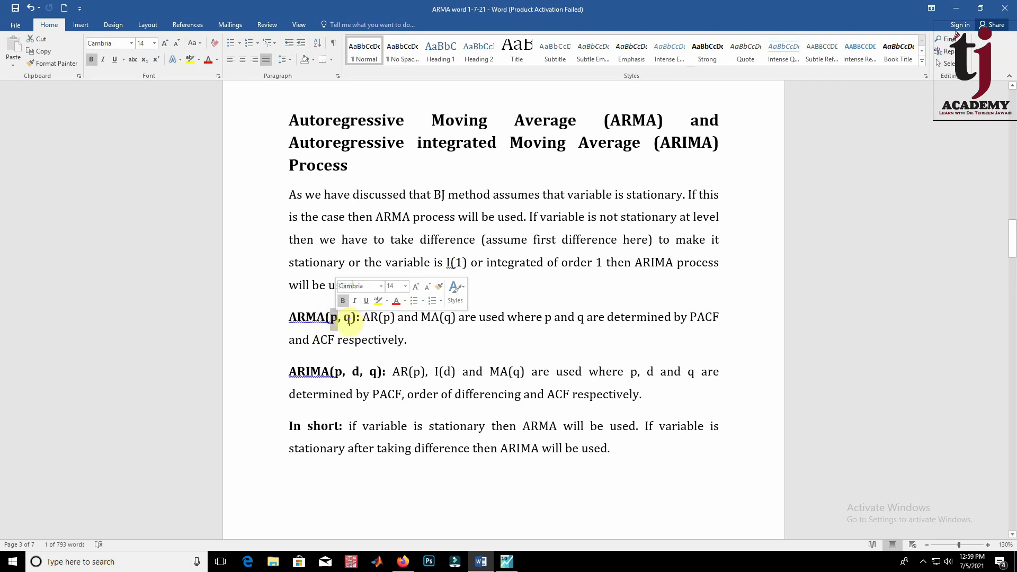
pyautogui.doubleClick(347, 318)
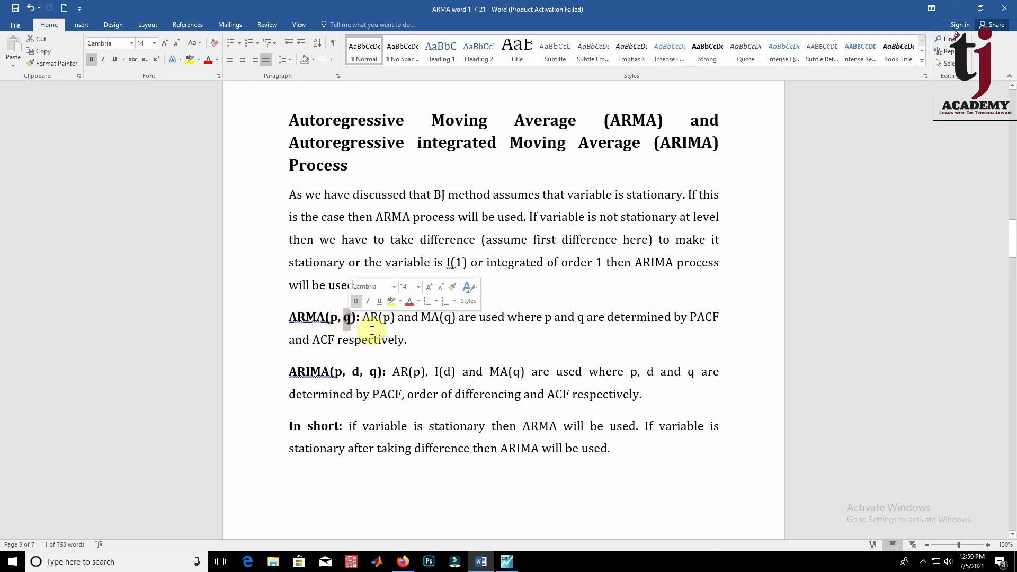
pyautogui.click(322, 336)
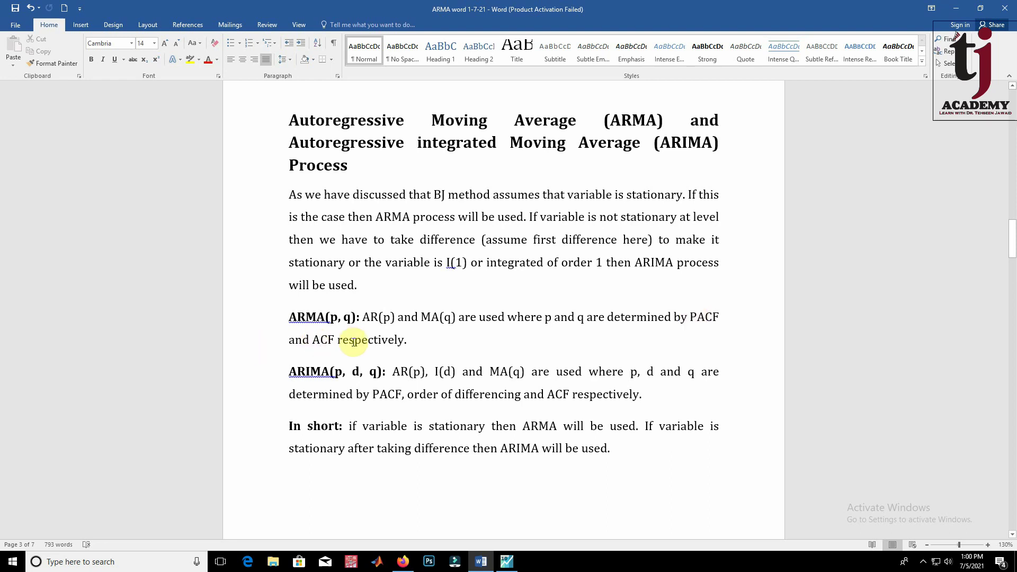
pyautogui.doubleClick(386, 317)
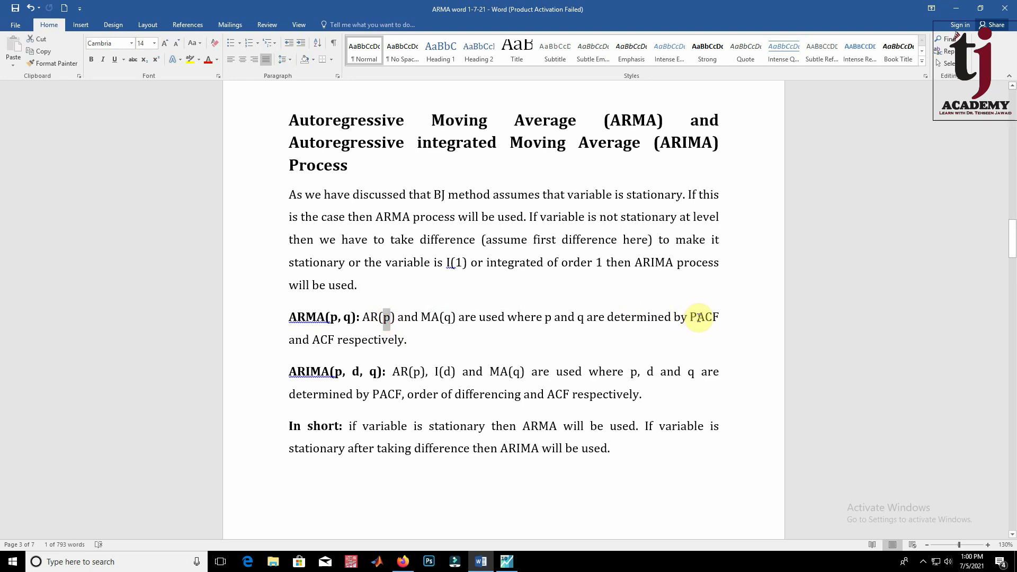
pyautogui.moveTo(690, 316); pyautogui.dragTo(711, 317)
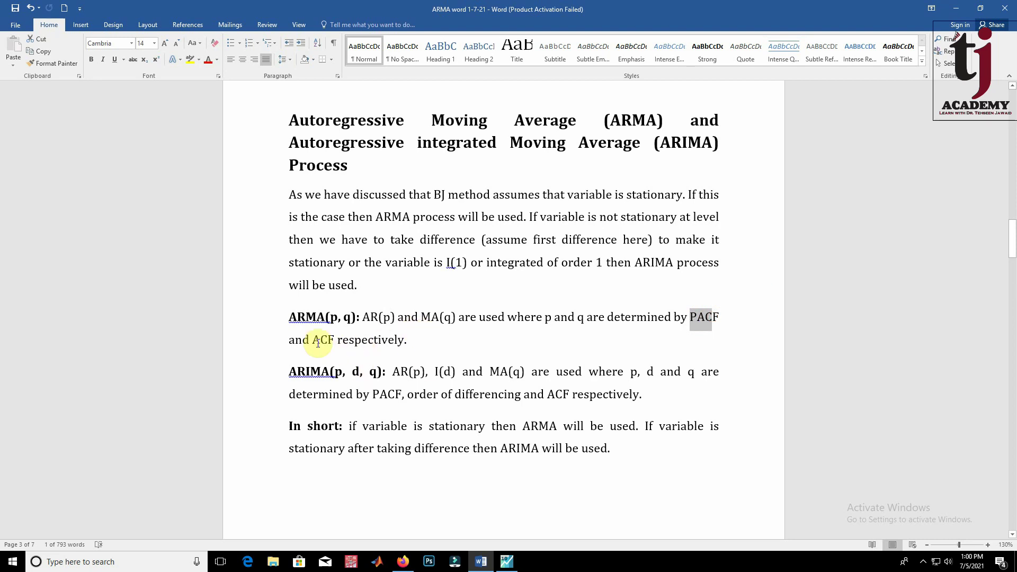
pyautogui.moveTo(313, 339); pyautogui.dragTo(335, 339)
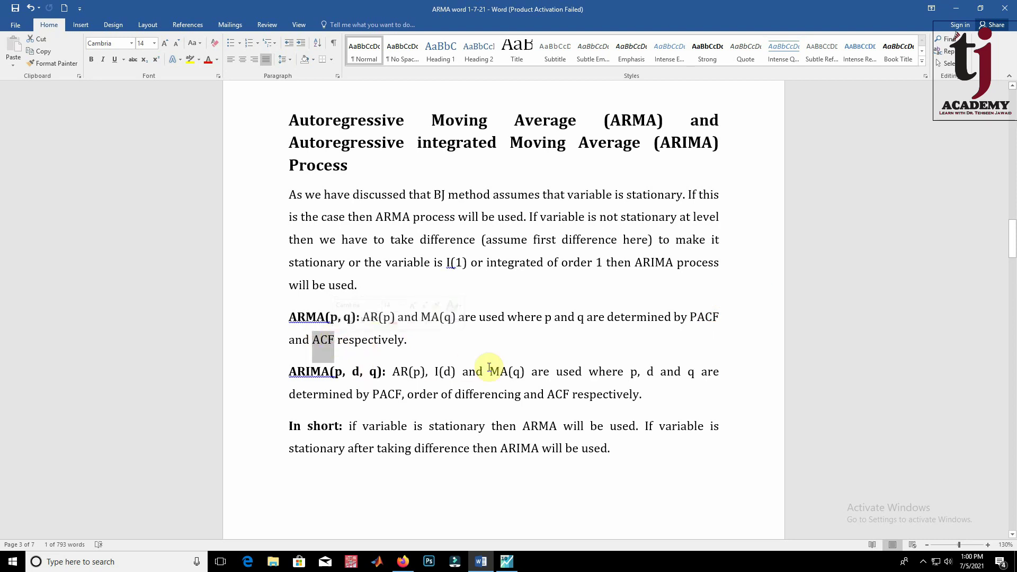
# Review the ARIMA(p, d, q) definition and the "In short" summary, highlighting the d in I(d)
pyautogui.scroll(-1, 512, 378)
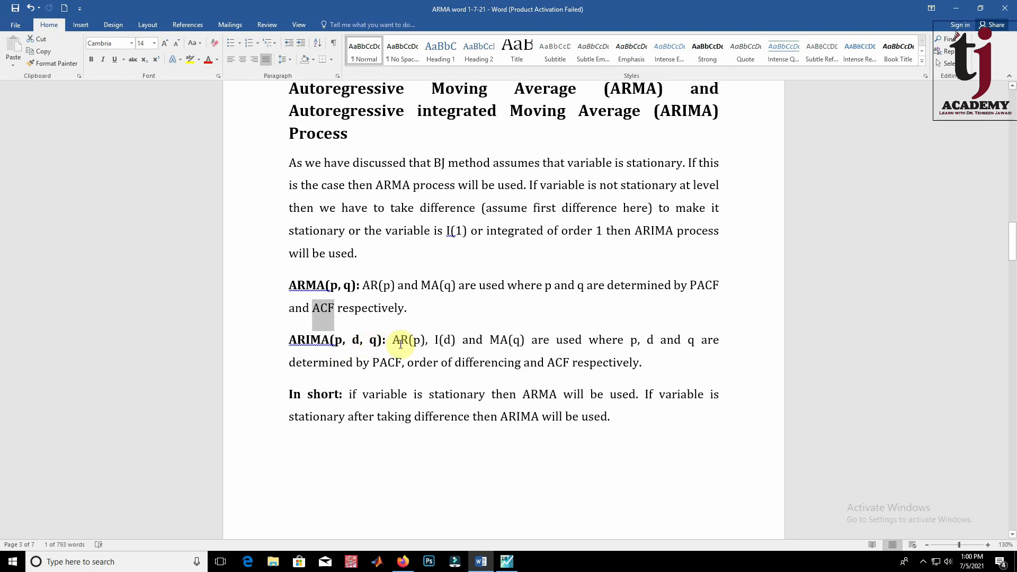
pyautogui.click(448, 340)
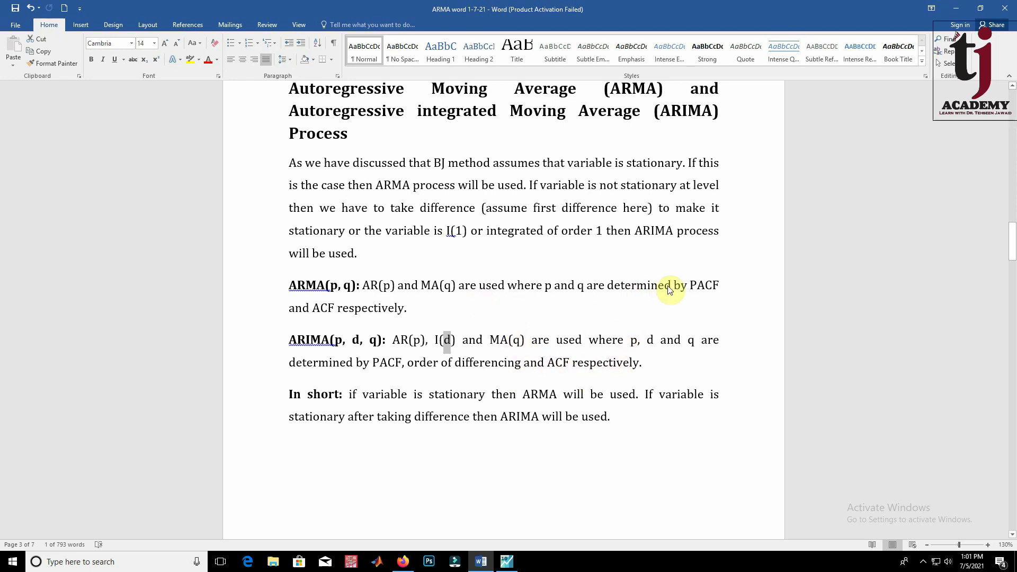
pyautogui.click(686, 288)
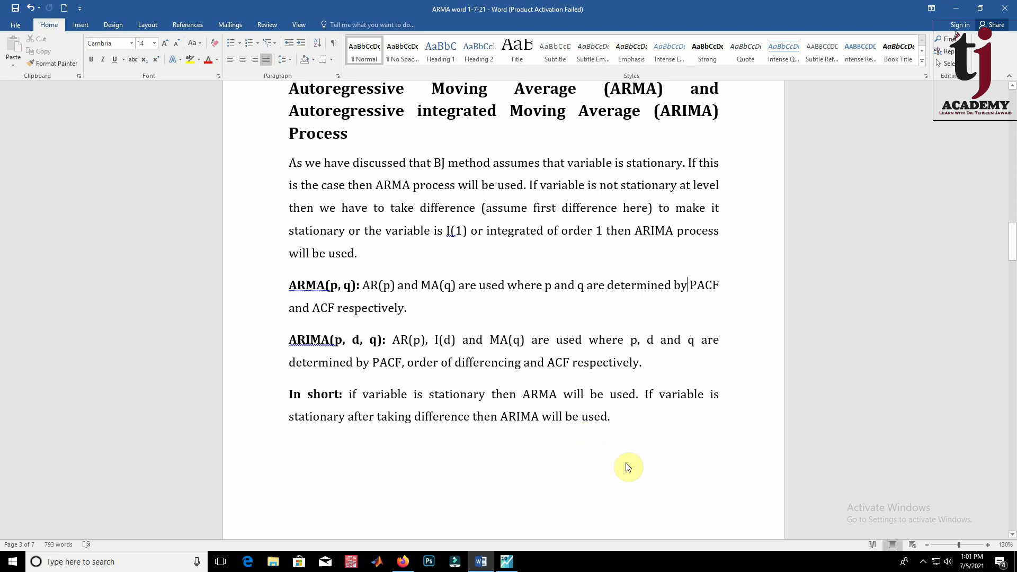
pyautogui.scroll(1, 643, 468)
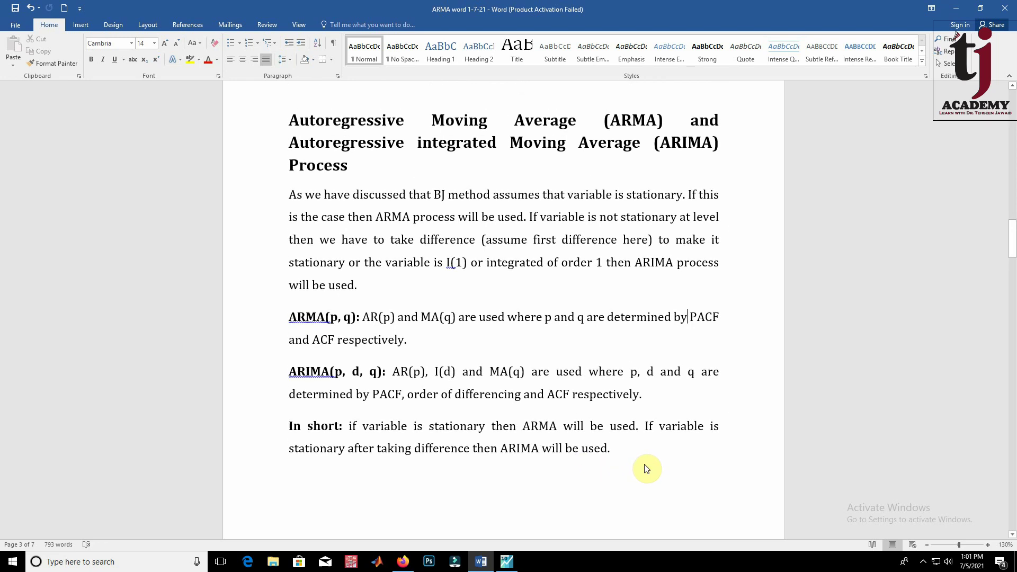